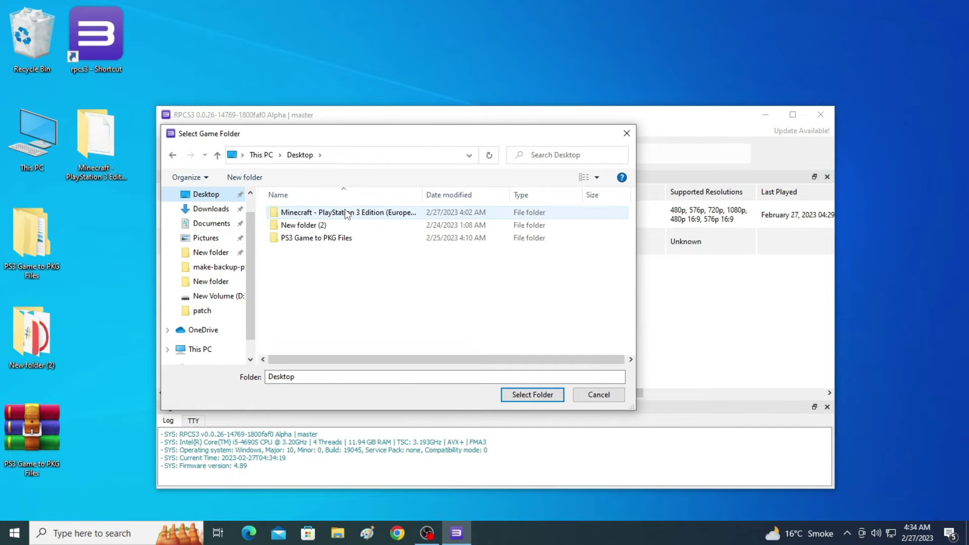
- Try to boot the Minecraft - PlayStation 3 Edition folder from the Desktop as a game folder
double_click(347, 213)
click(525, 394)
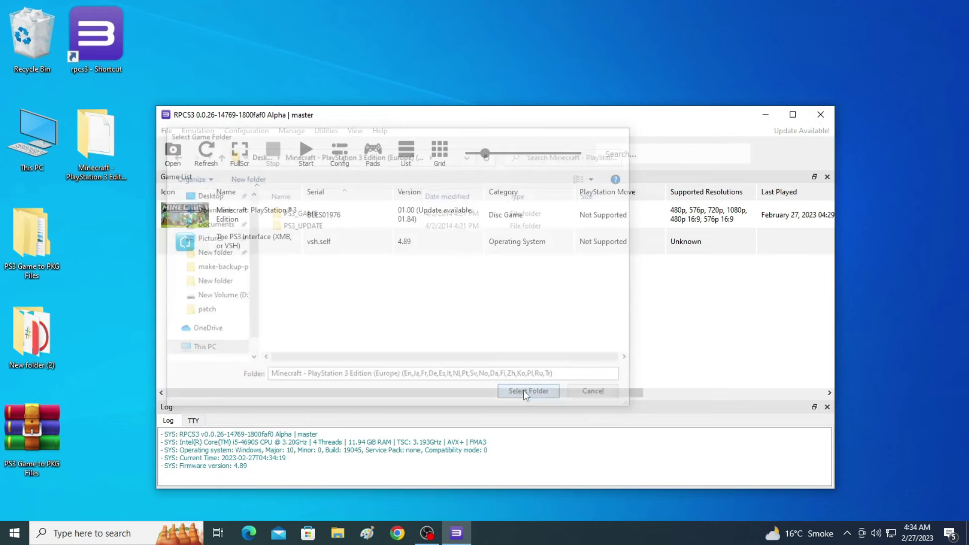
drag(451, 222, 424, 231)
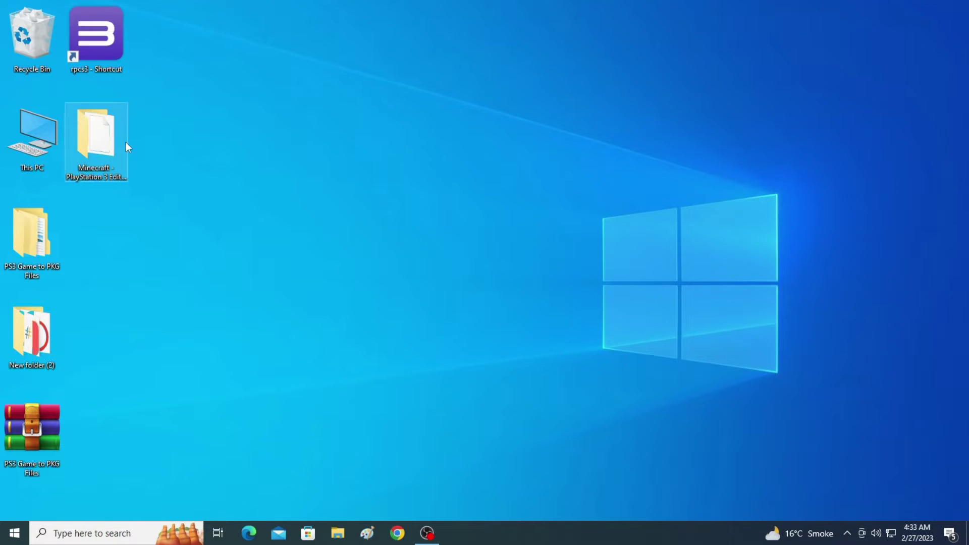
- Launch RPCS3 from its desktop shortcut, declining the update, to check the game list, and close it
right_click(111, 43)
click(134, 53)
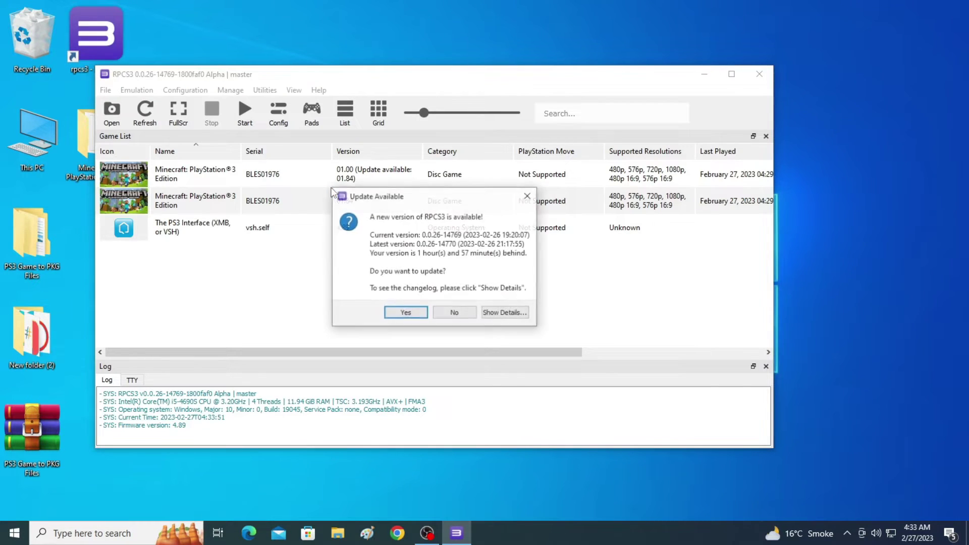
click(454, 312)
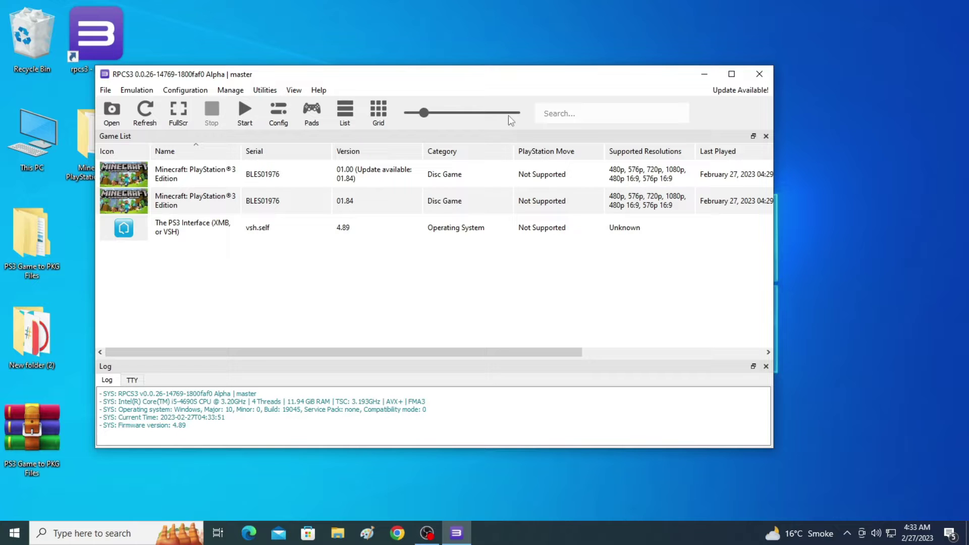
click(758, 75)
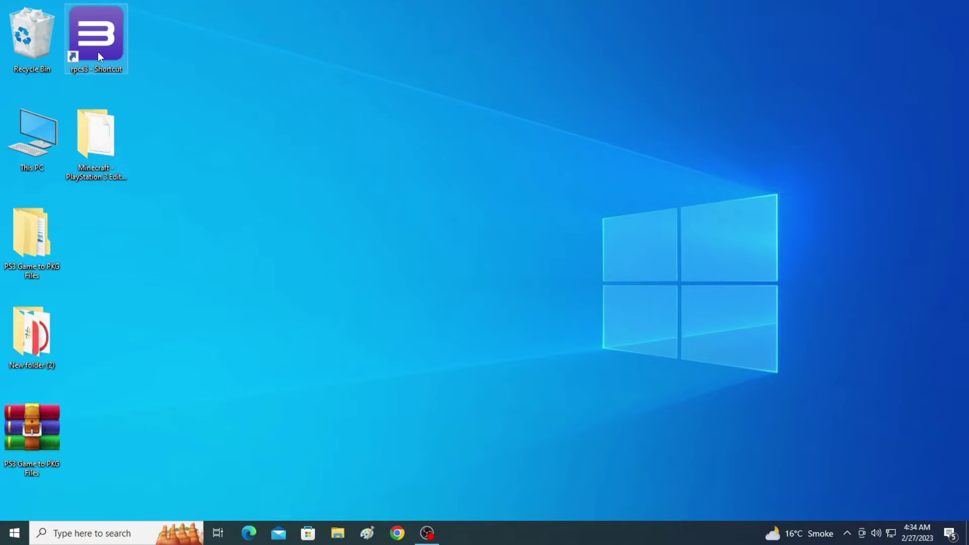
- Open the RPCS3 shortcut's file location and go to the dev_hdd0\game folder
right_click(98, 52)
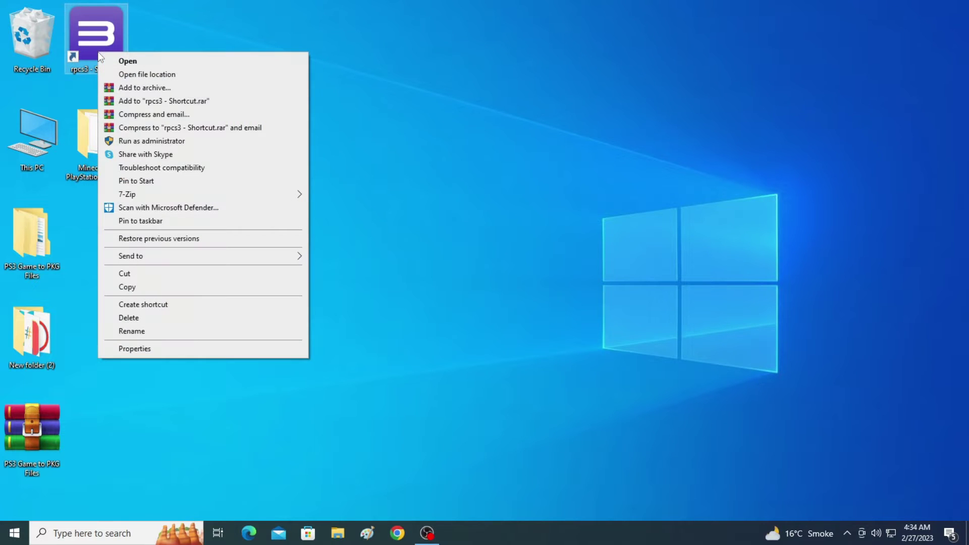
click(147, 75)
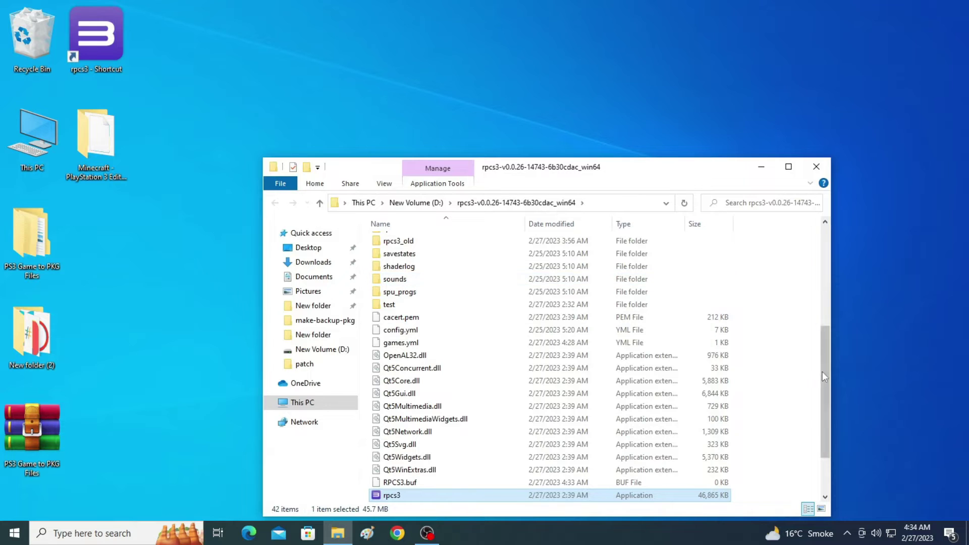
drag(823, 376, 827, 283)
click(411, 314)
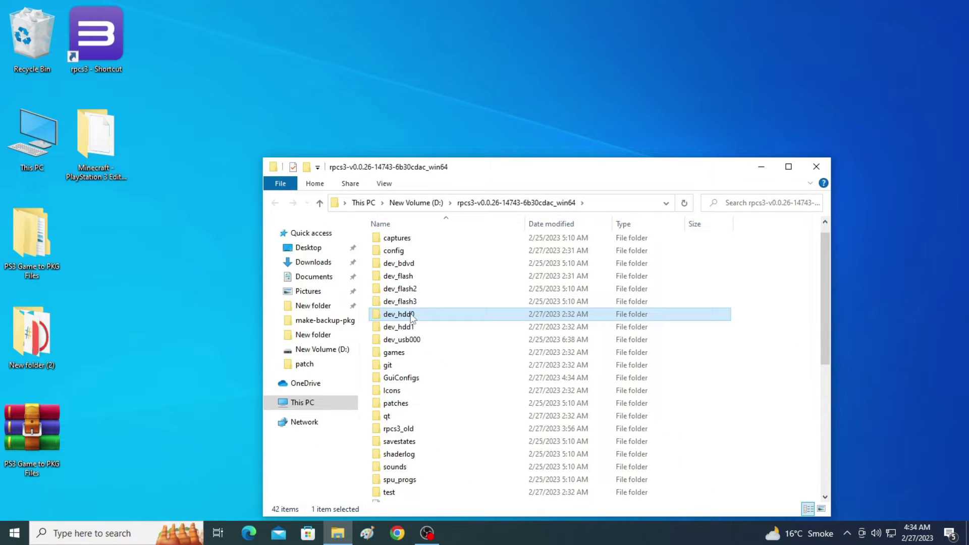
double_click(411, 314)
double_click(398, 241)
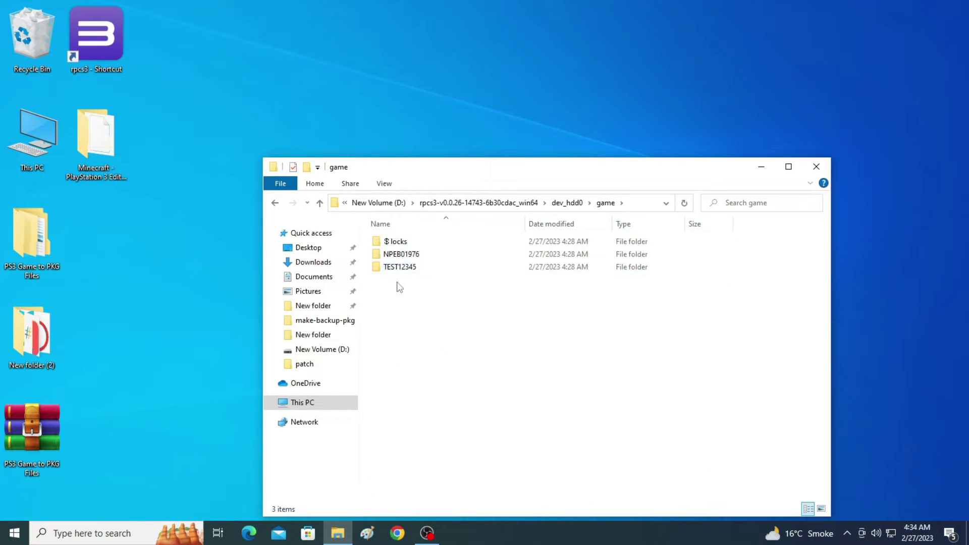
- Delete the NPEB01976 and TEST12345 folders from dev_hdd0\game and close the folder window
drag(399, 286, 404, 252)
right_click(410, 249)
click(447, 461)
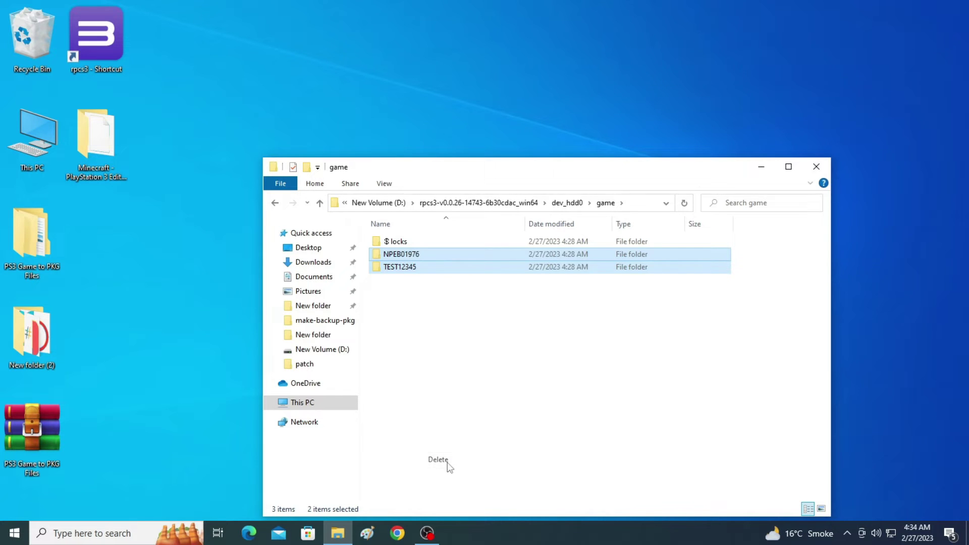
click(815, 166)
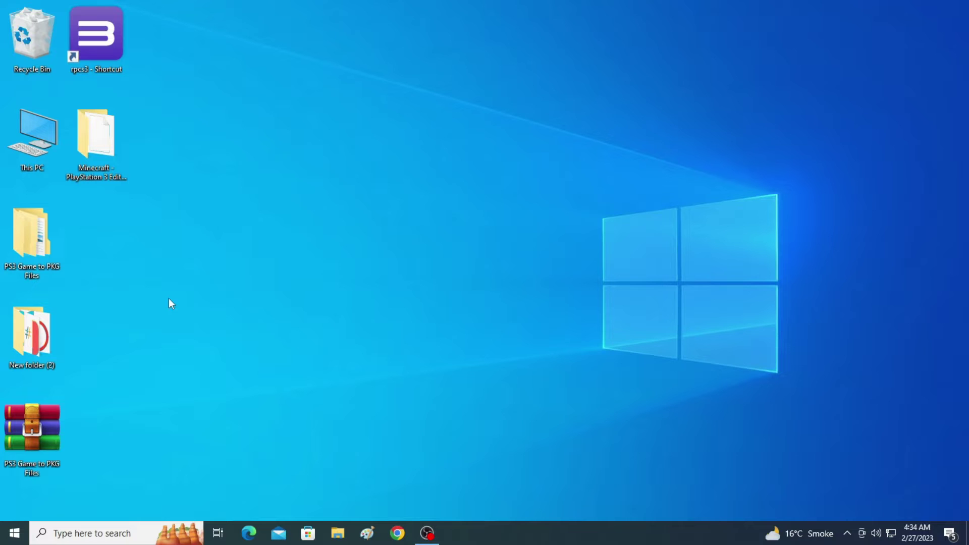
- Relaunch RPCS3 without updating it and move its window clear of the desktop icons
double_click(120, 42)
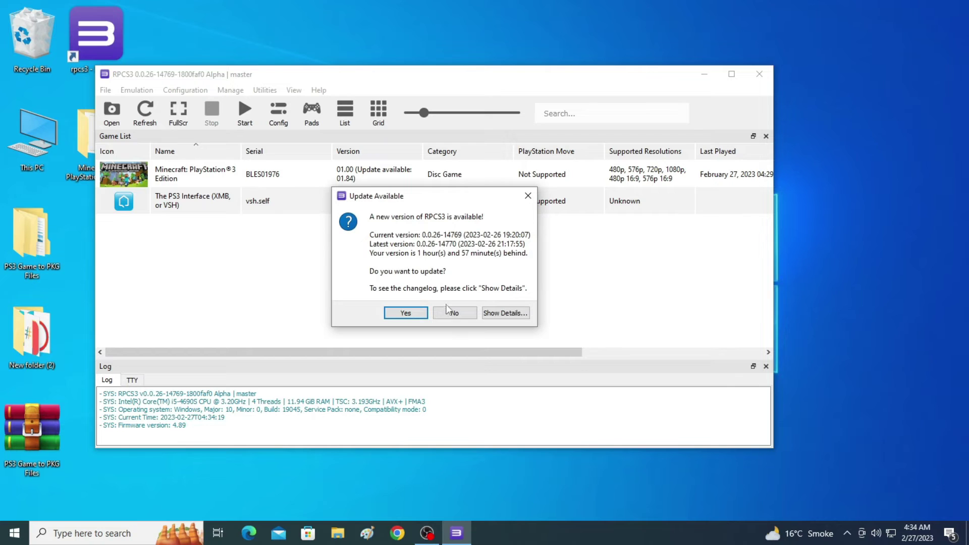
click(454, 313)
drag(377, 80, 437, 122)
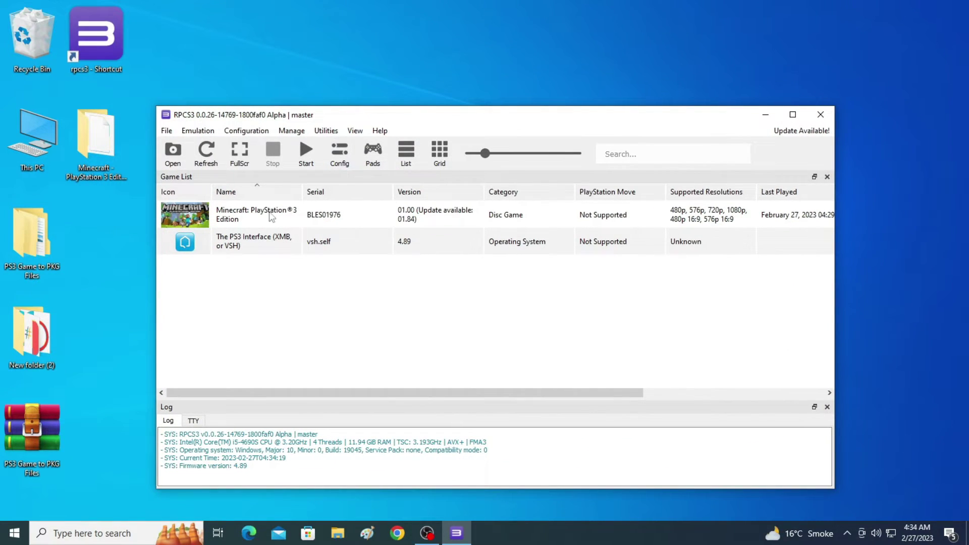
- Examine the Minecraft game folder on the desktop, including its PS3_GAME subfolder, and close the window
double_click(96, 136)
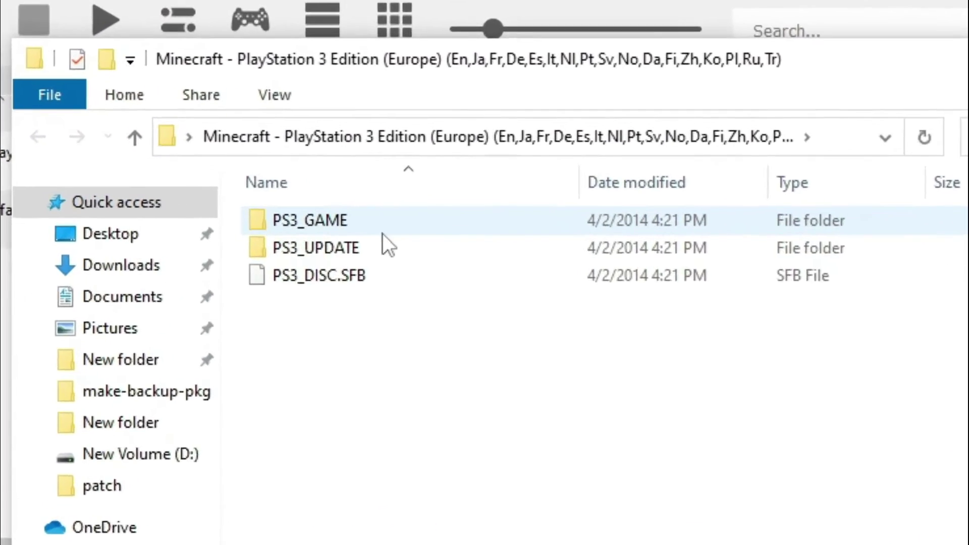
double_click(334, 226)
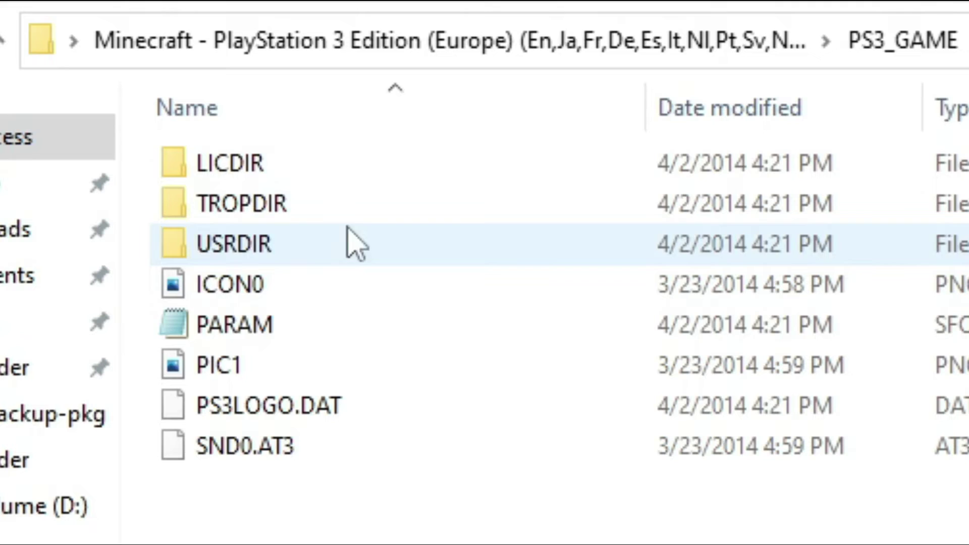
key(alt+Left)
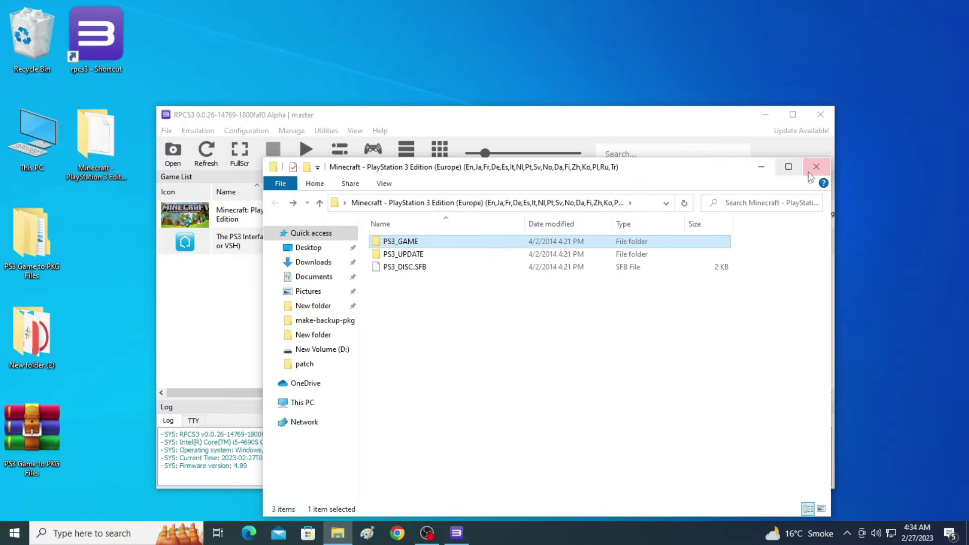
click(812, 169)
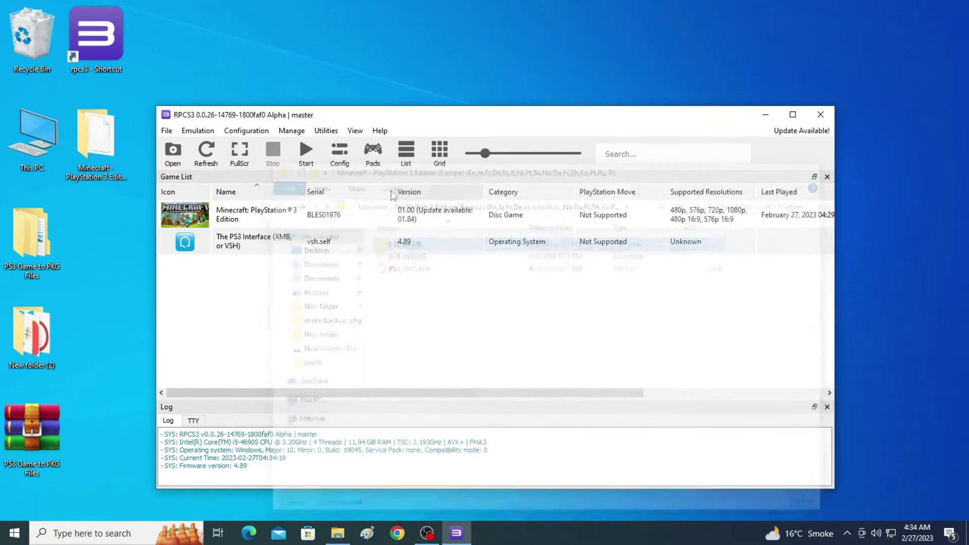
- Try to boot the desktop's Minecraft - PlayStation 3 Edition folder in RPCS3, dismiss the resulting dialog and close the emulator
click(170, 156)
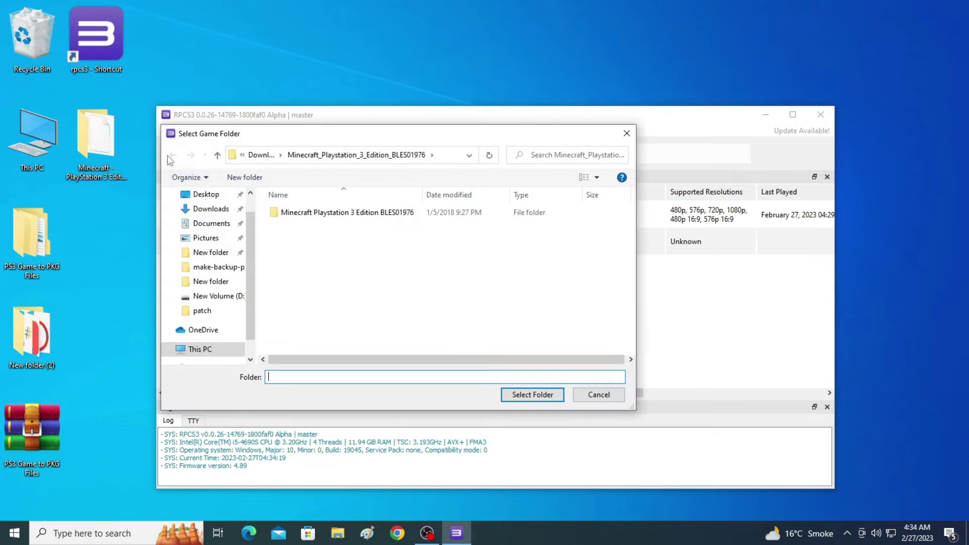
click(206, 194)
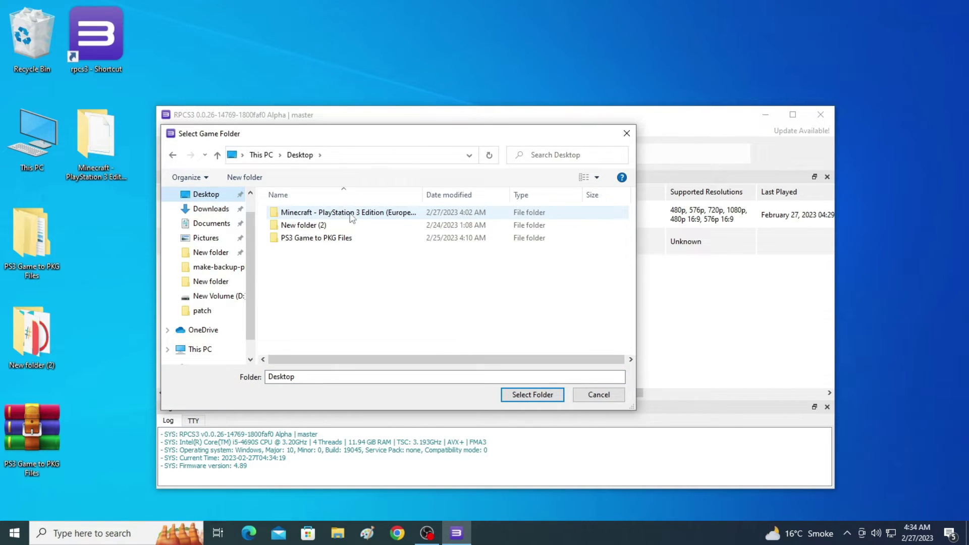
click(351, 212)
click(531, 394)
drag(448, 217, 421, 226)
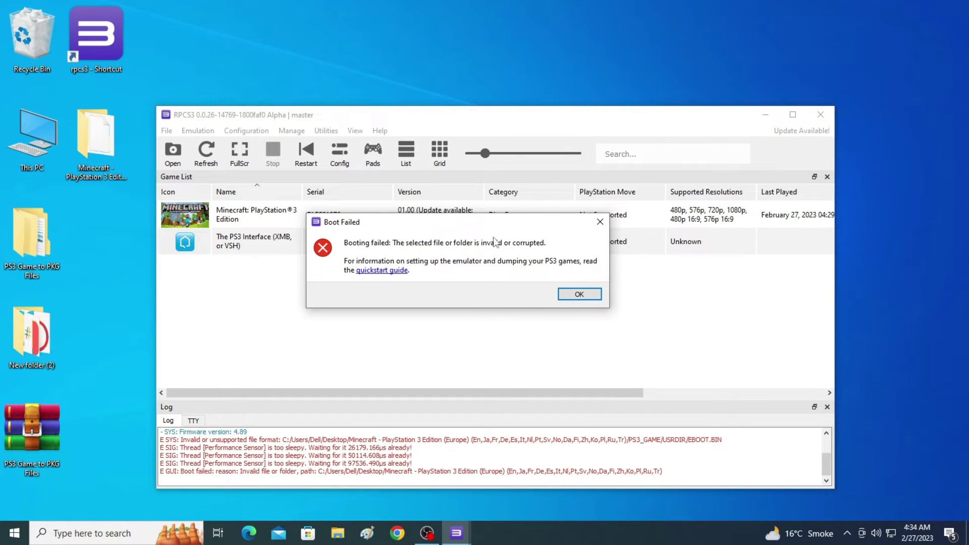
click(568, 294)
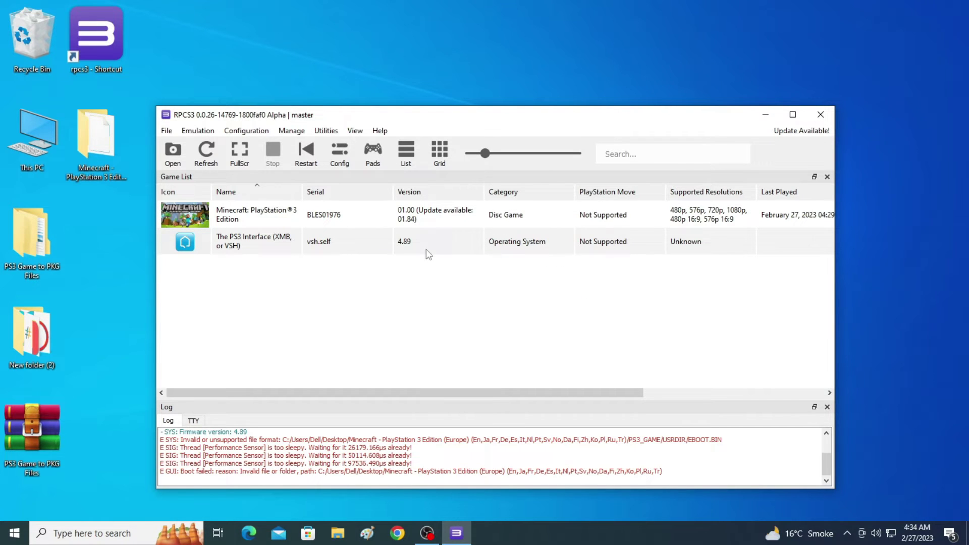
click(820, 114)
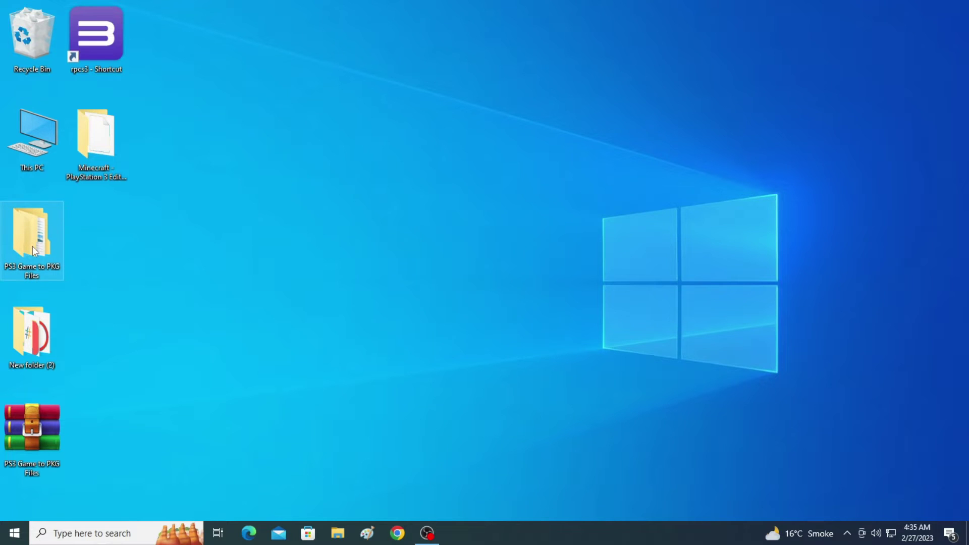
- Reposition the PS3 Game to PKG Files folder on the desktop and open its nested CFW2OFW 1.13 folder
drag(32, 244, 162, 247)
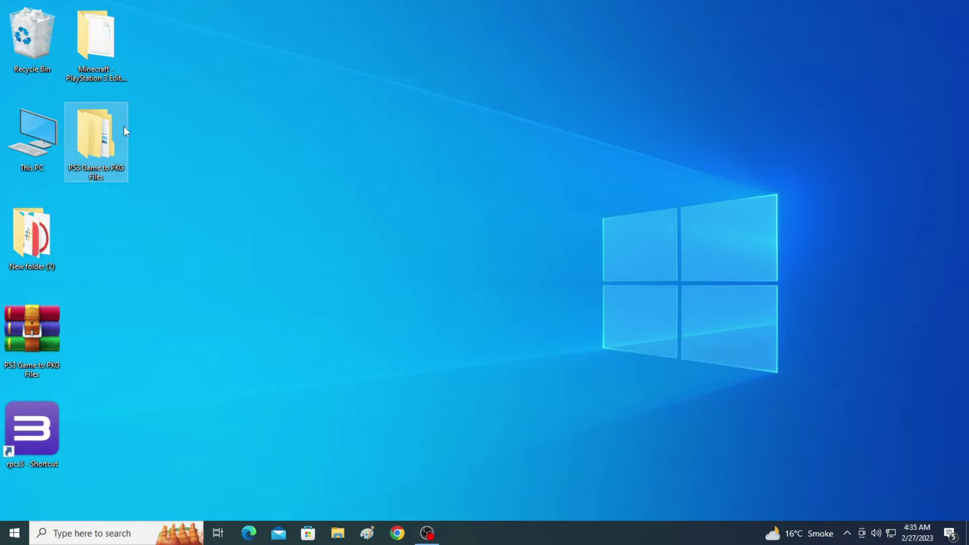
right_click(106, 151)
click(147, 159)
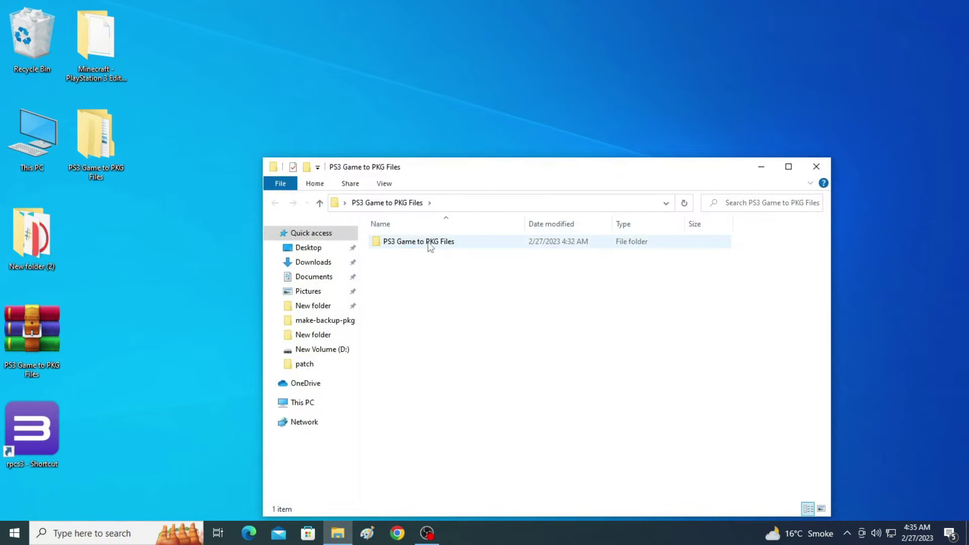
double_click(422, 243)
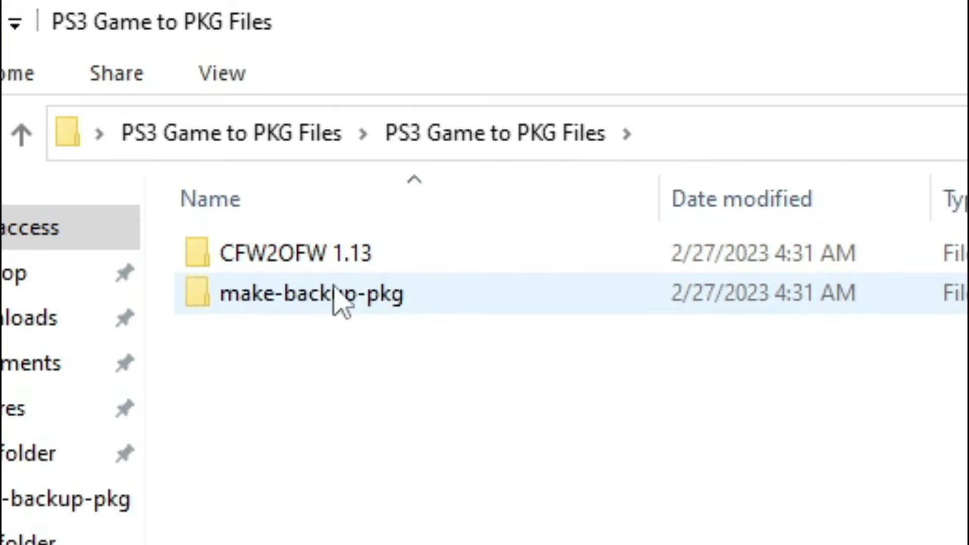
double_click(309, 260)
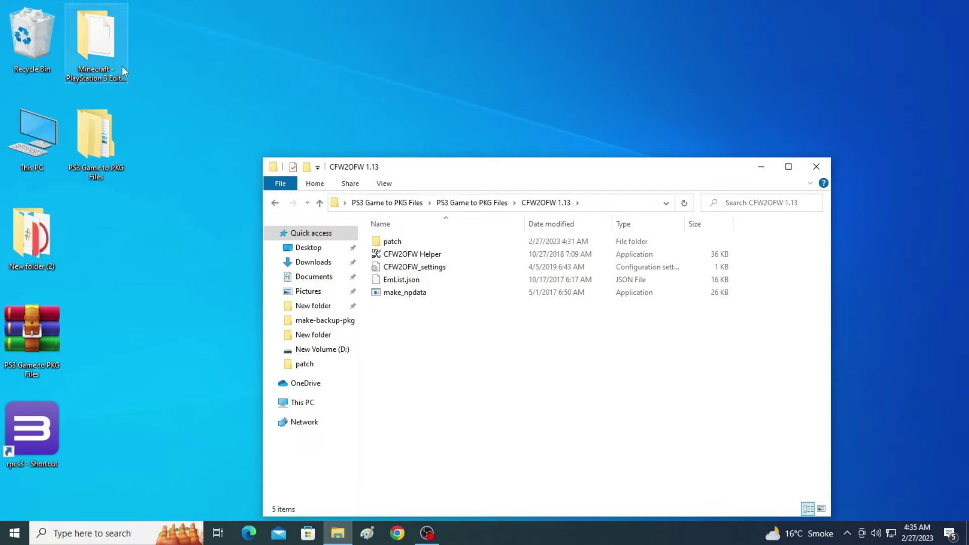
- Open the Minecraft game folder from the desktop and arrange its window beside the CFW2OFW 1.13 window
double_click(96, 45)
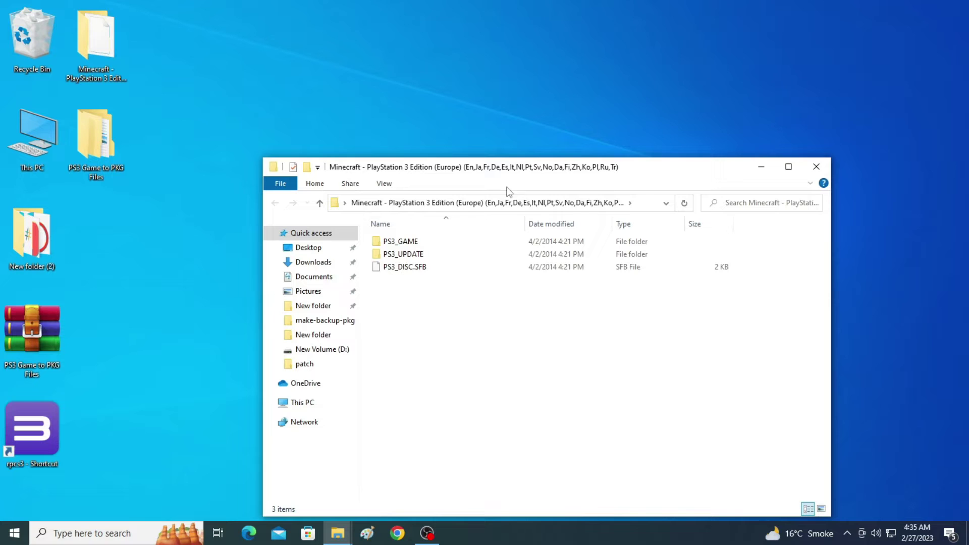
click(815, 167)
right_click(105, 42)
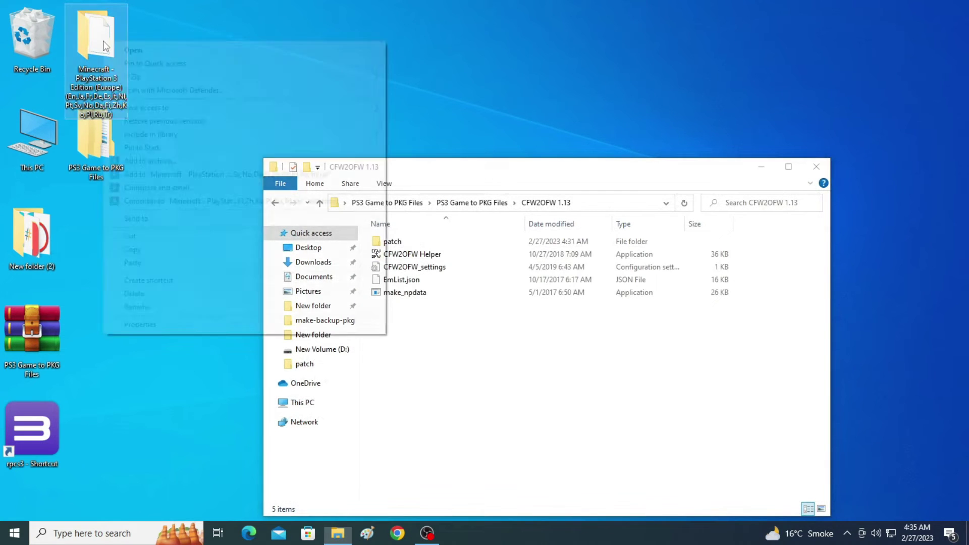
click(132, 51)
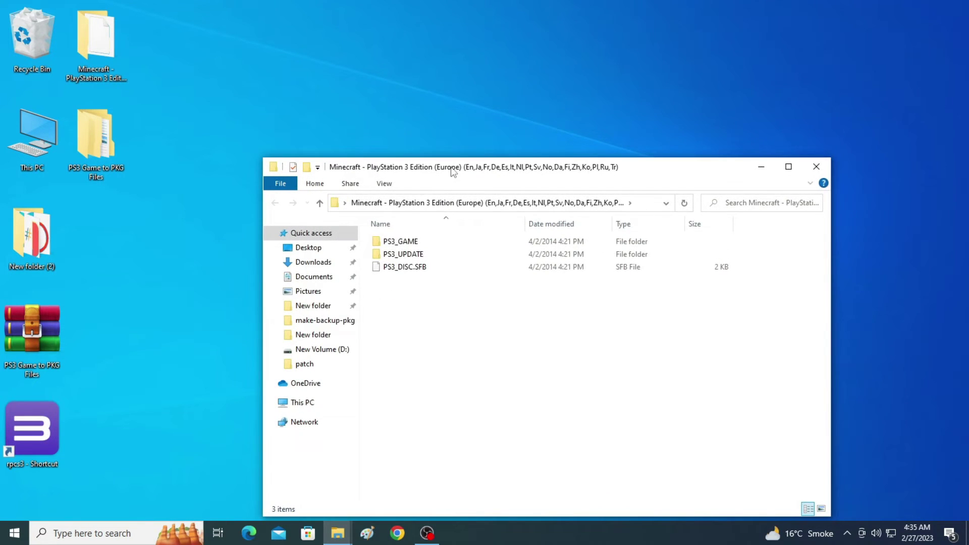
drag(452, 171, 521, 170)
click(501, 170)
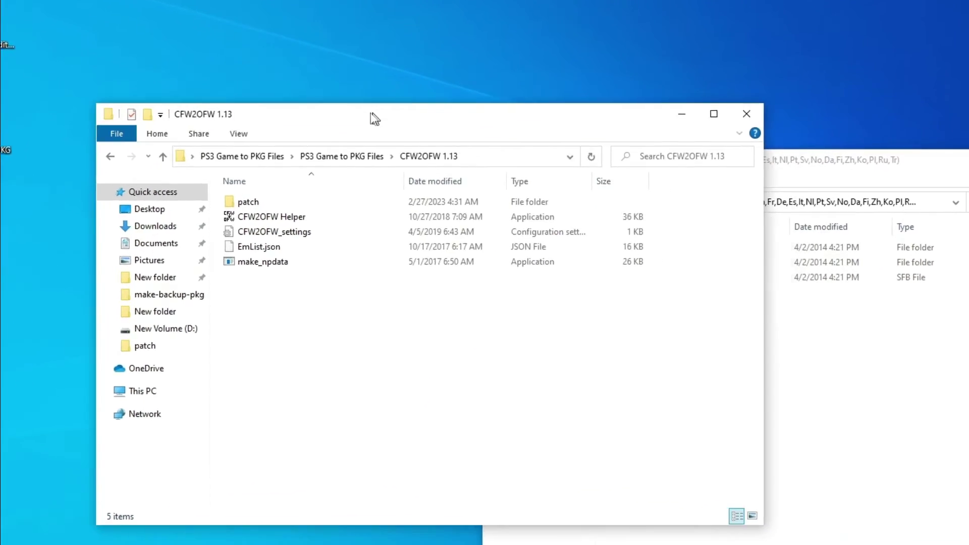
click(764, 330)
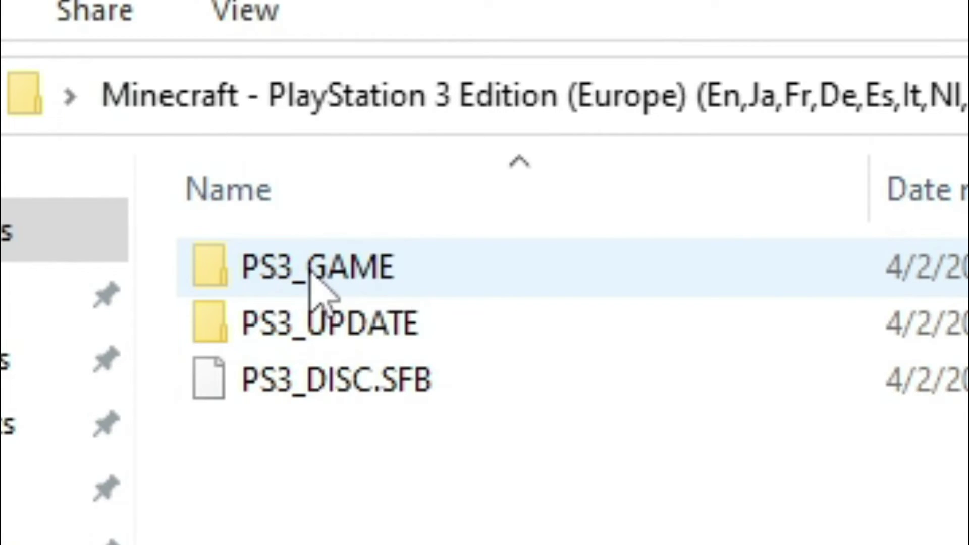
- Copy the PS3_GAME folder from the Minecraft game folder into the CFW2OFW 1.13 folder
right_click(452, 222)
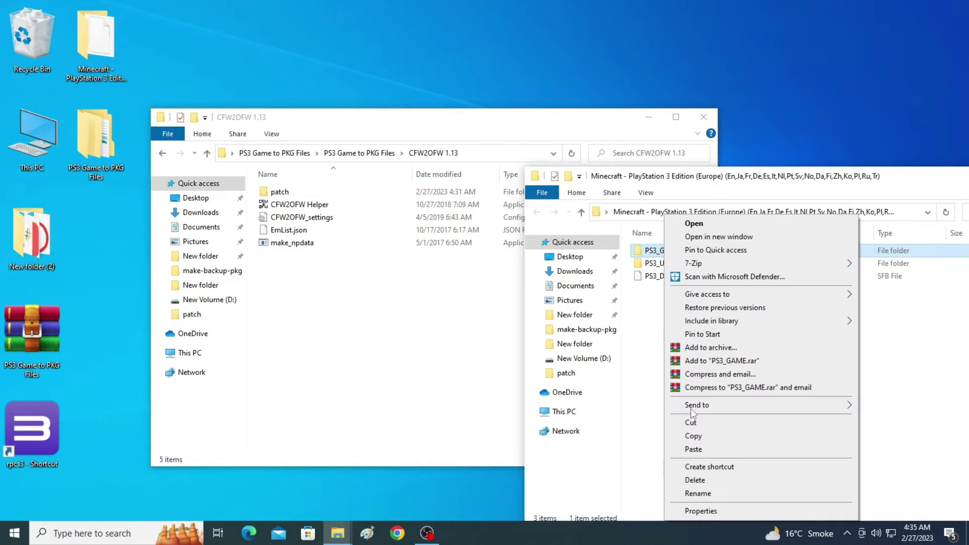
click(692, 435)
click(356, 320)
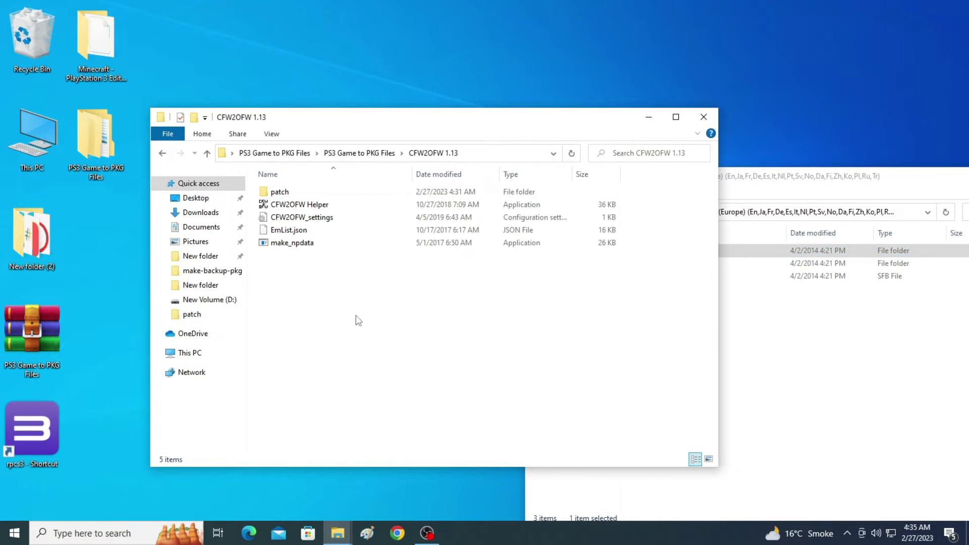
right_click(357, 320)
click(383, 417)
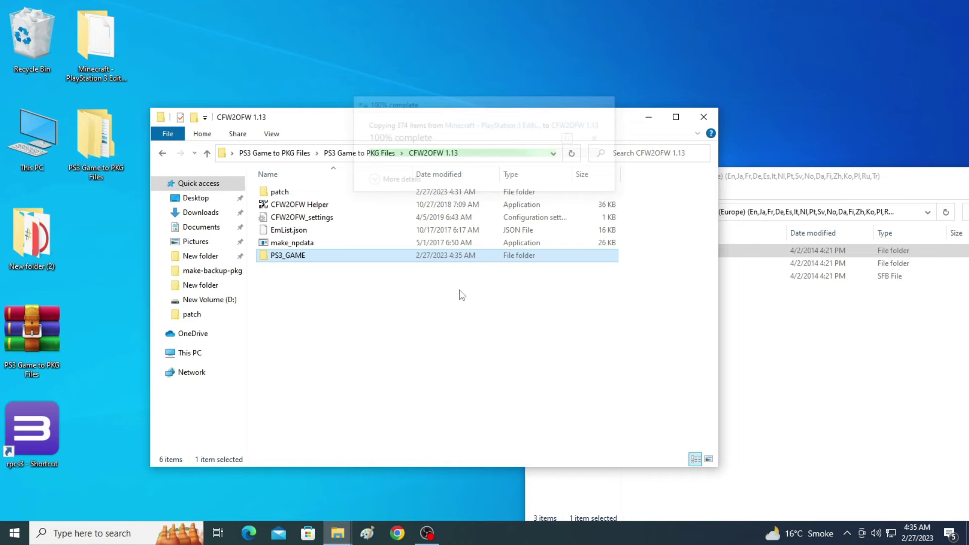
- Open the patch folder inside CFW2OFW 1.13 to examine the game's PKG update files
double_click(297, 195)
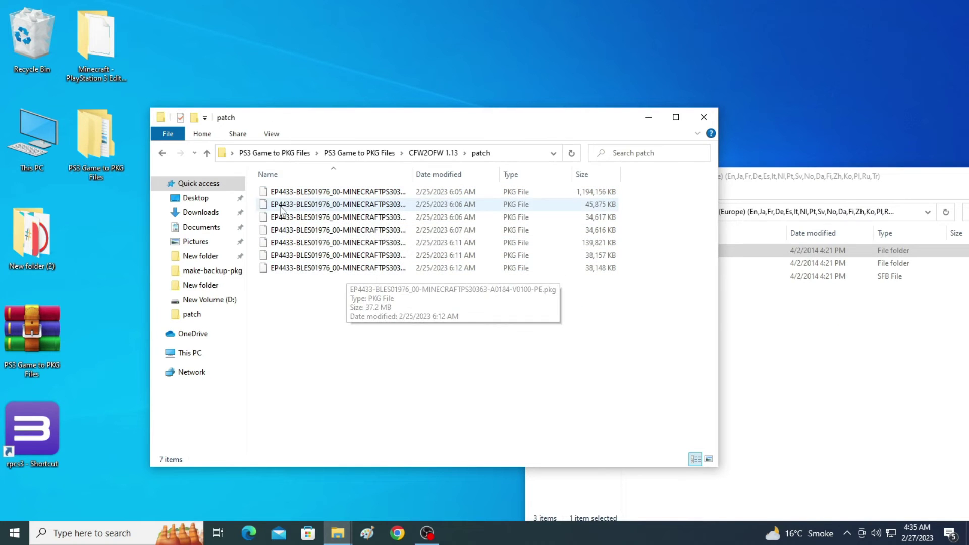
- Run CFW2OFW Helper from the CFW2OFW 1.13 folder to convert the Minecraft game files, and exit its console once processing finishes
click(162, 153)
click(297, 219)
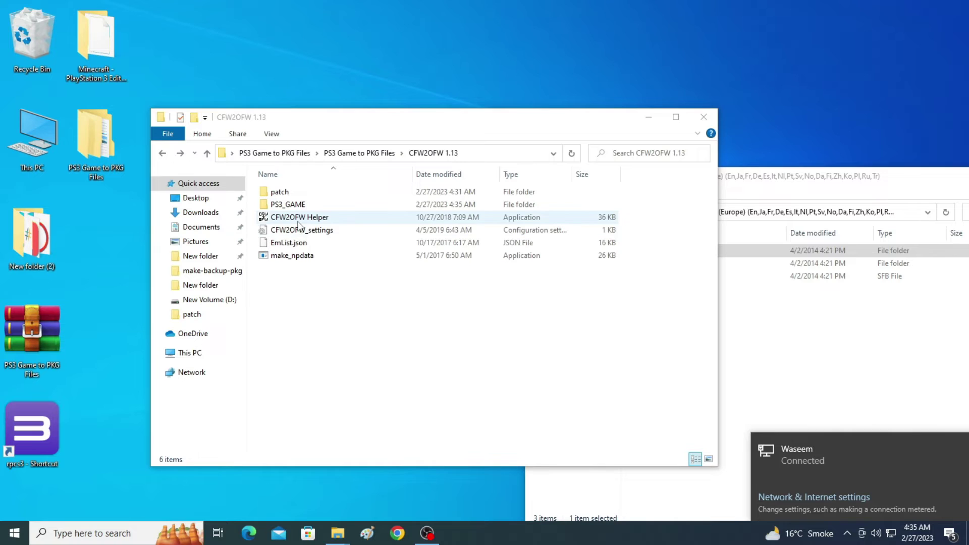
right_click(299, 221)
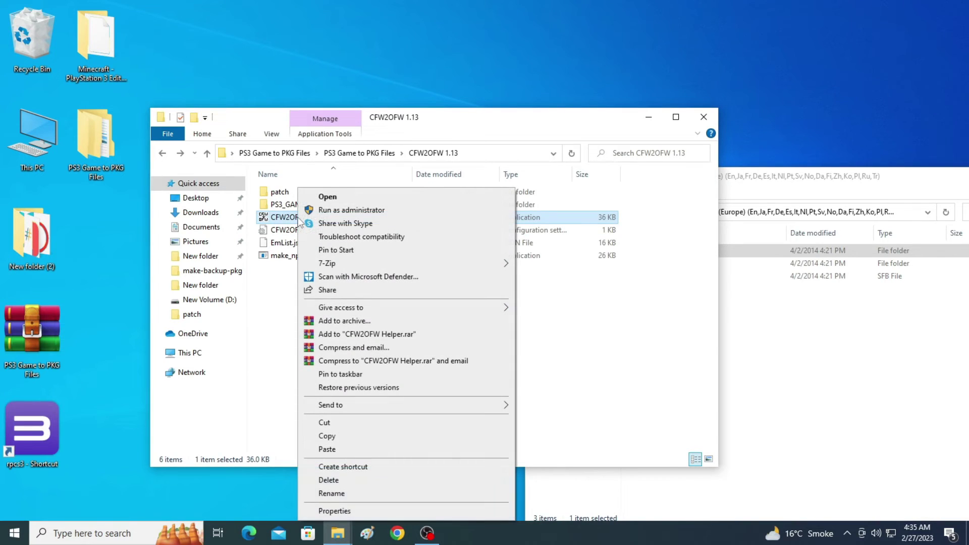
click(327, 196)
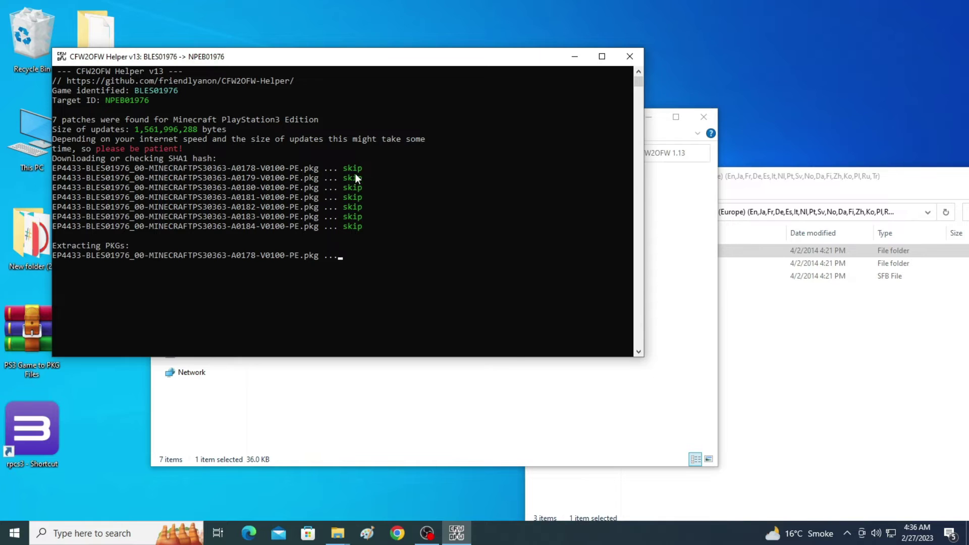
drag(280, 62, 583, 131)
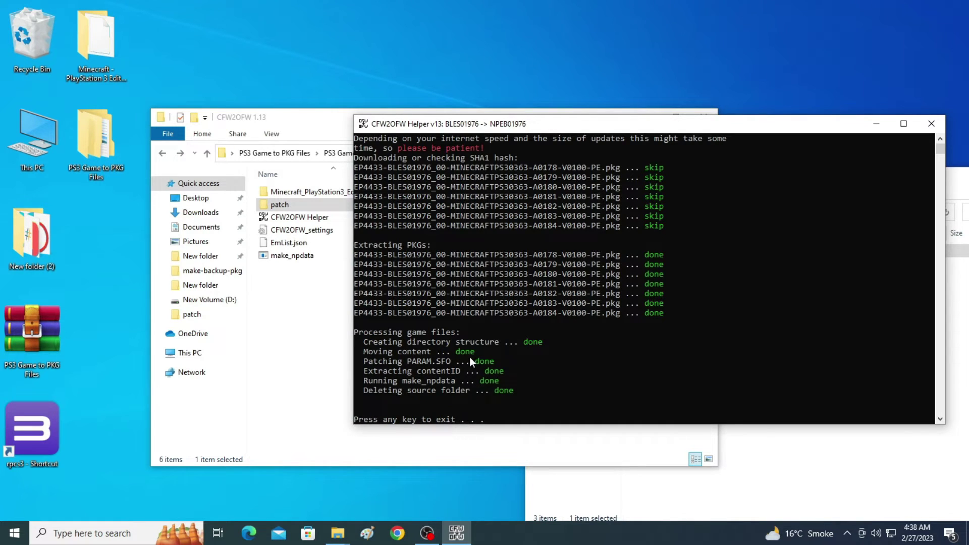
key(Return)
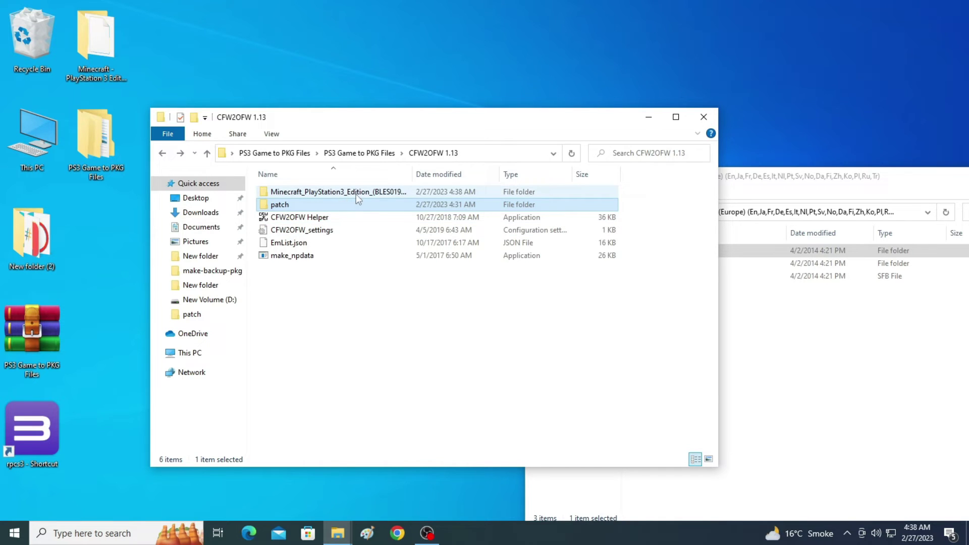
- Copy the BLES01976 and NPEB01976 folders from the converted Minecraft_PlayStation3_Edition_(BLES01976) folder into the make-backup-pkg folder
click(336, 196)
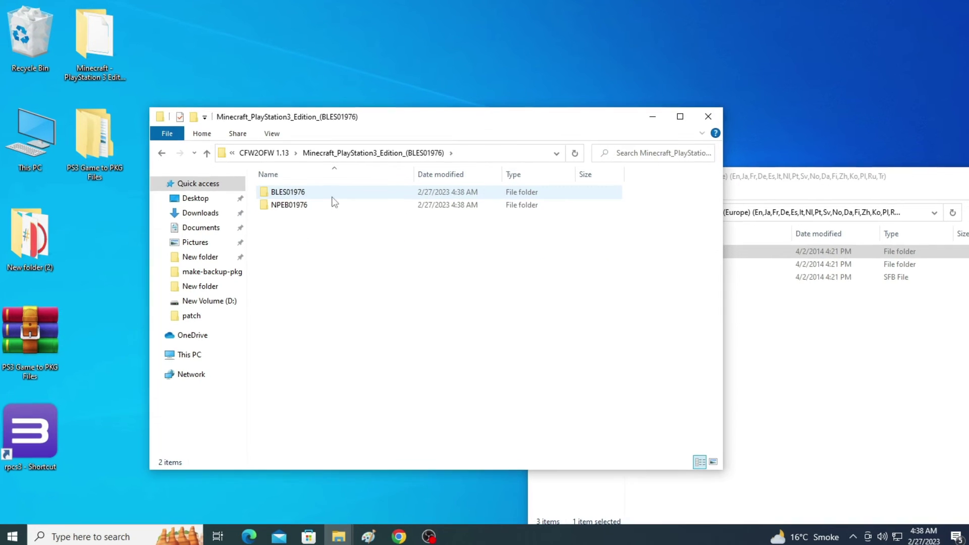
click(303, 205)
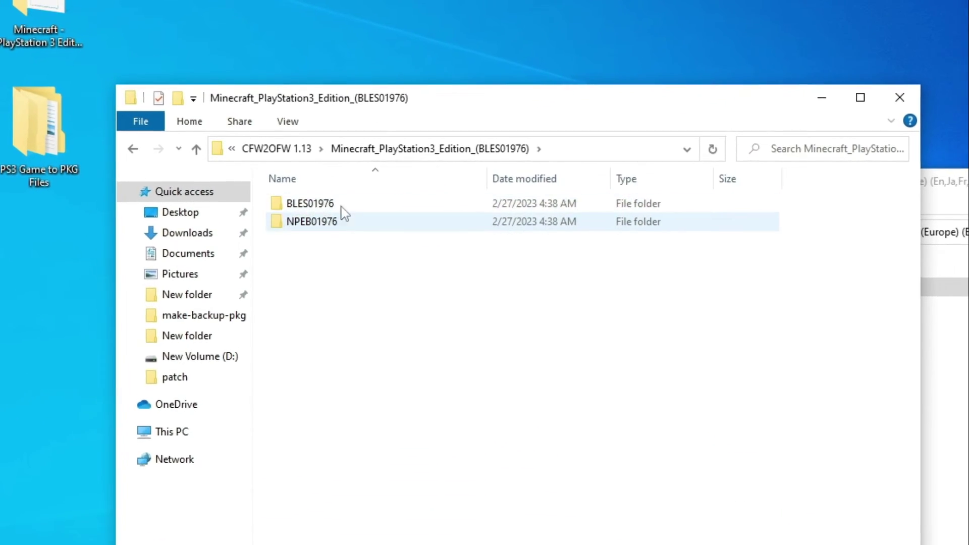
mouse_move(335, 227)
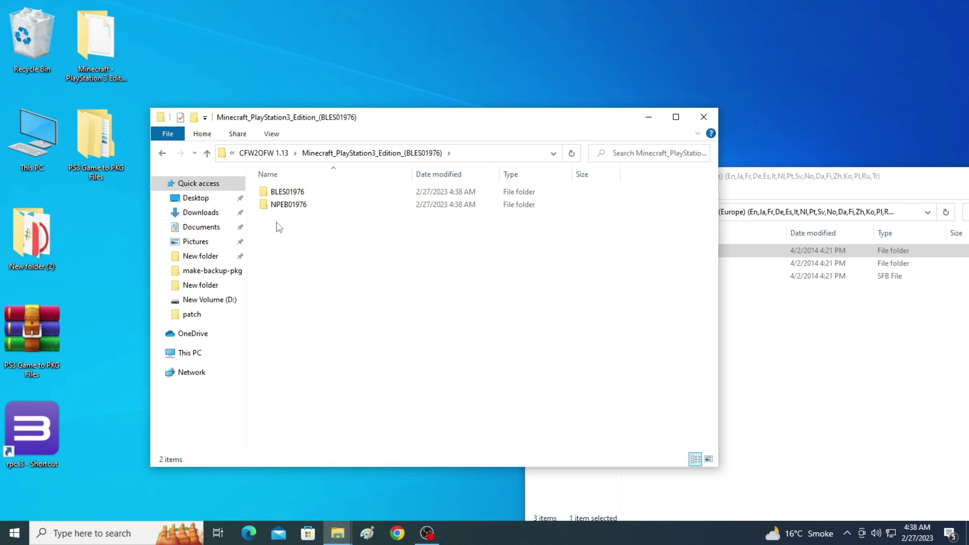
drag(331, 305, 391, 225)
drag(299, 192, 300, 190)
right_click(300, 189)
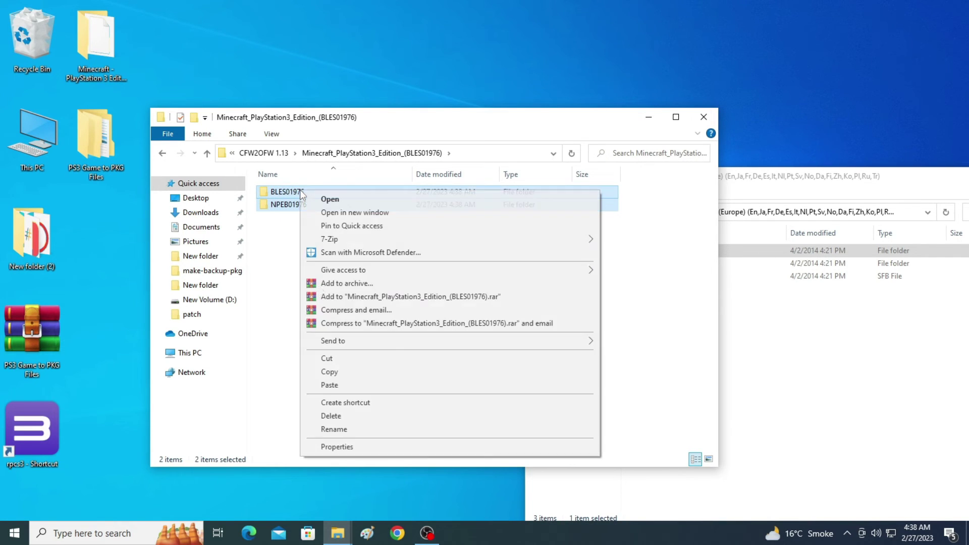
click(333, 370)
click(162, 154)
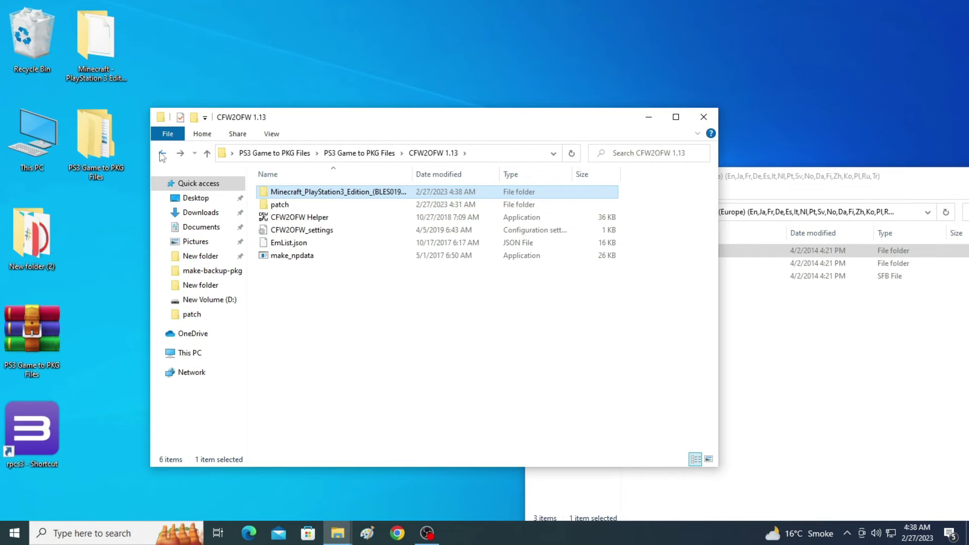
click(161, 153)
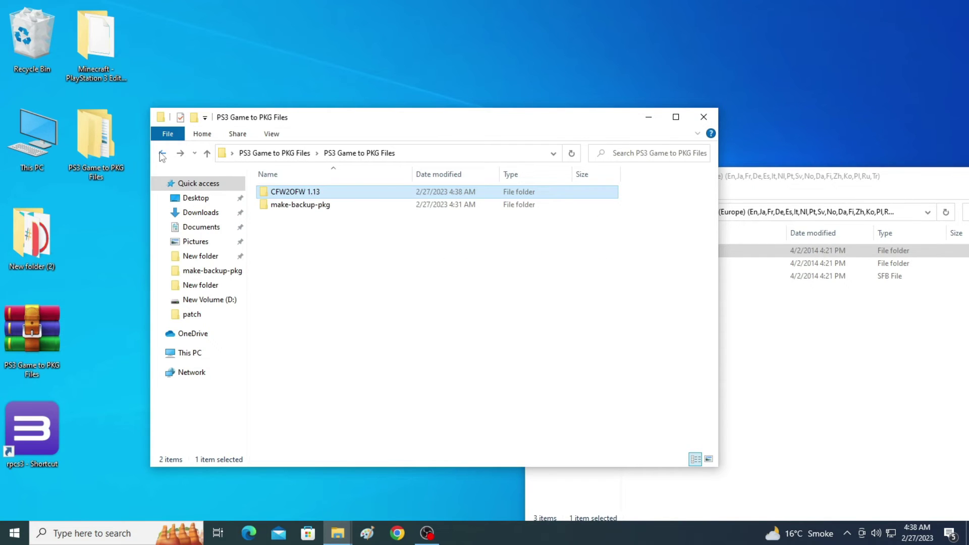
double_click(305, 205)
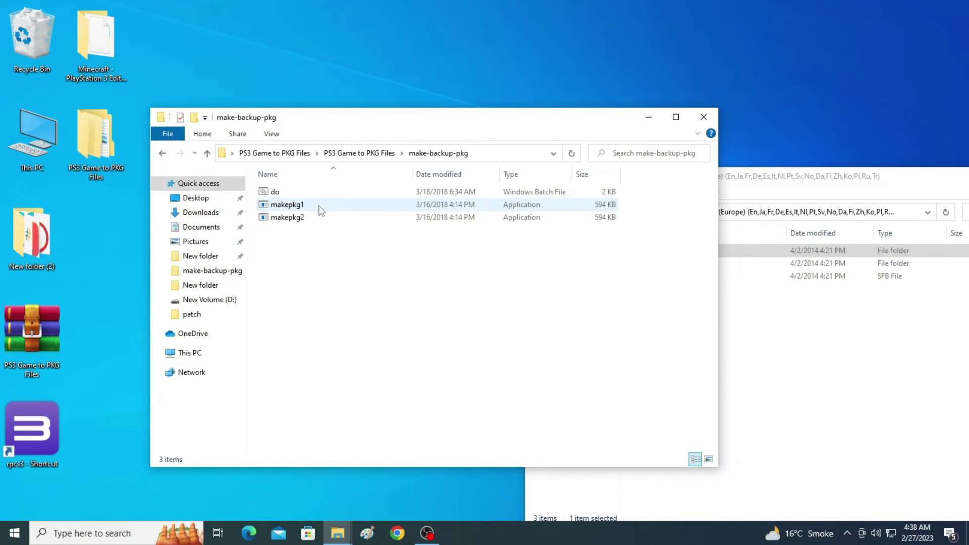
right_click(380, 300)
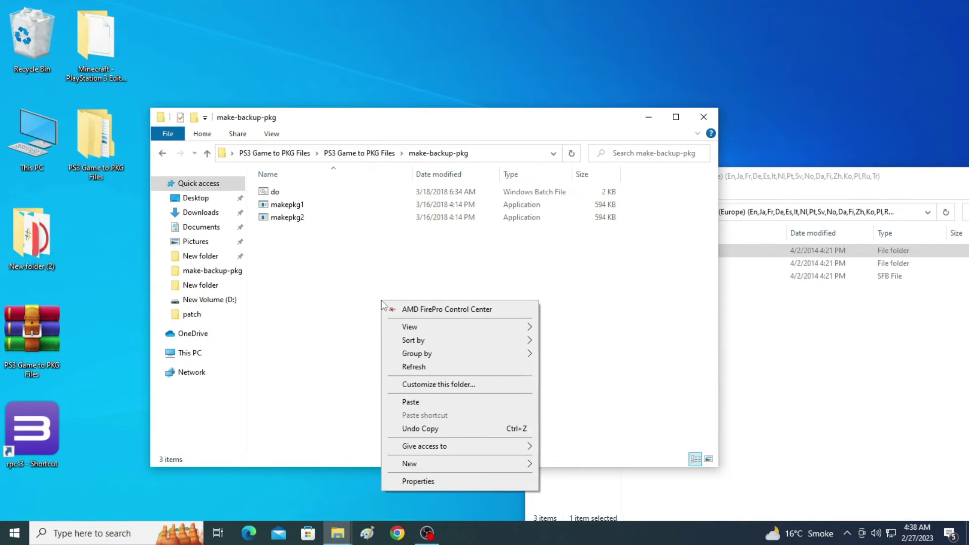
click(410, 402)
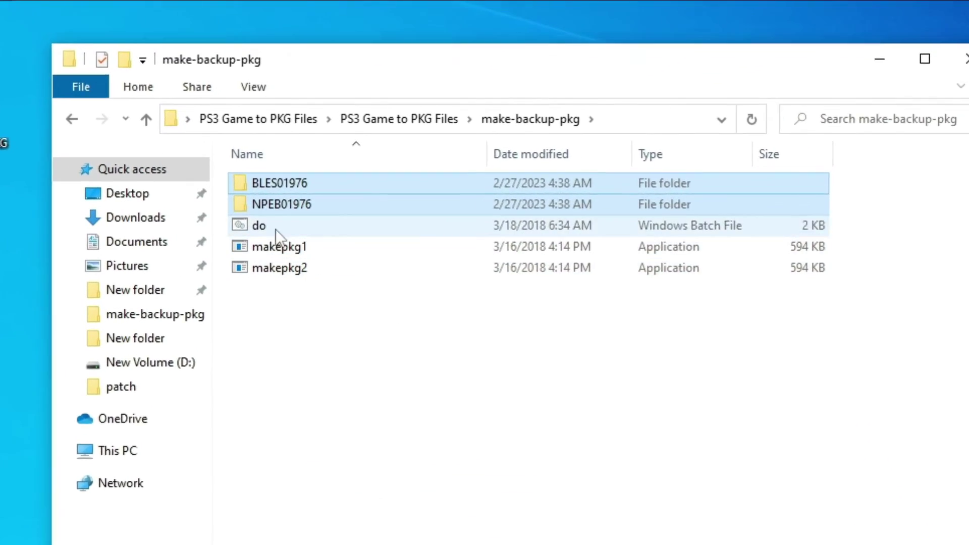
- Run the do batch file in make-backup-pkg to create the game, patch and licence PKG files, and close its console when finished
click(272, 227)
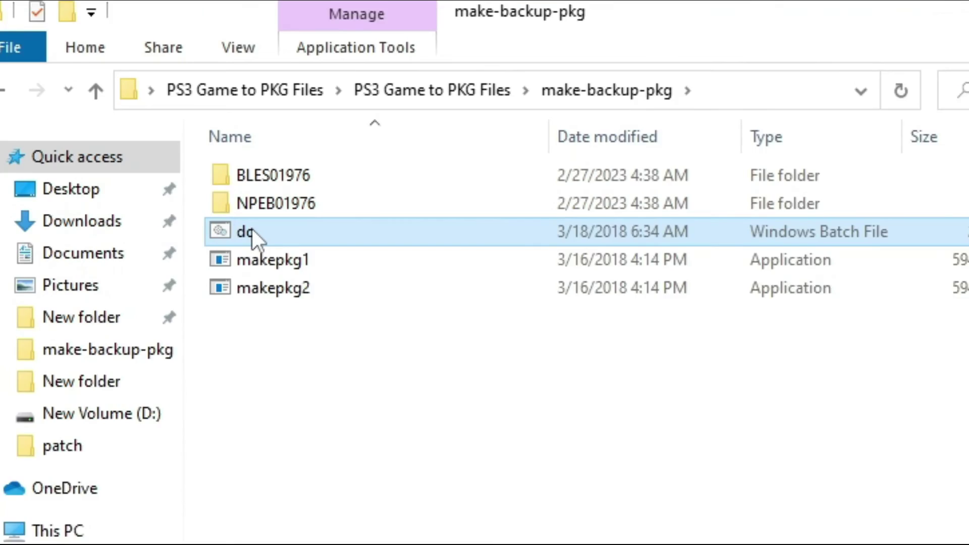
right_click(265, 225)
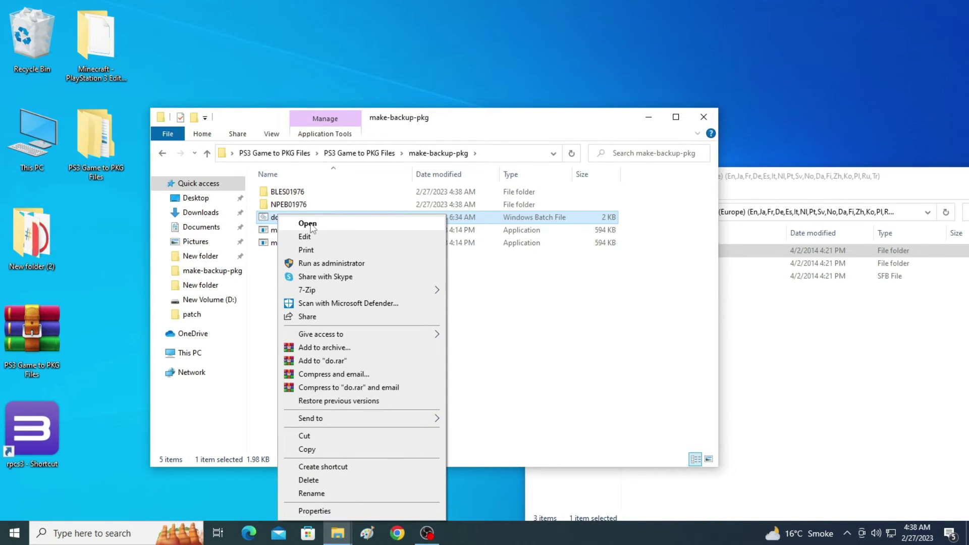
click(419, 343)
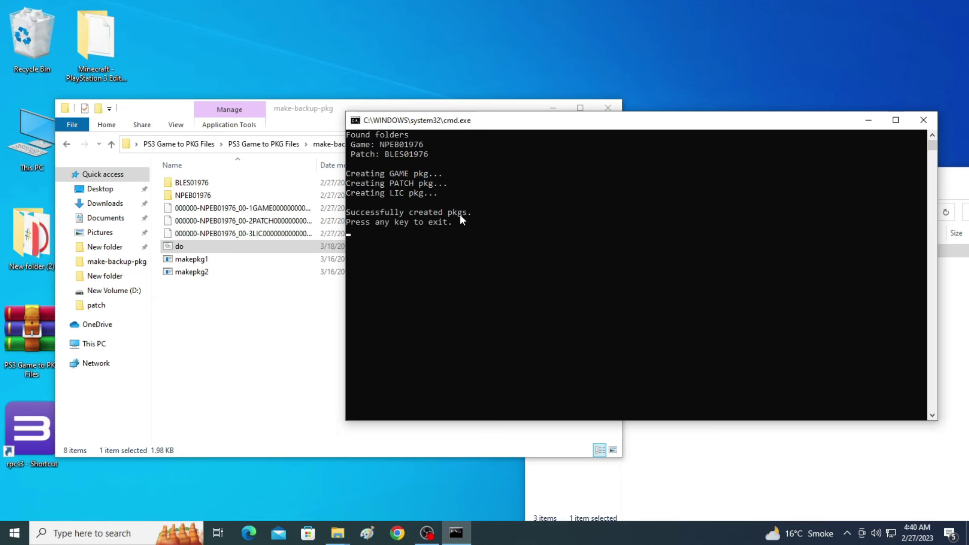
click(923, 120)
drag(353, 112, 523, 104)
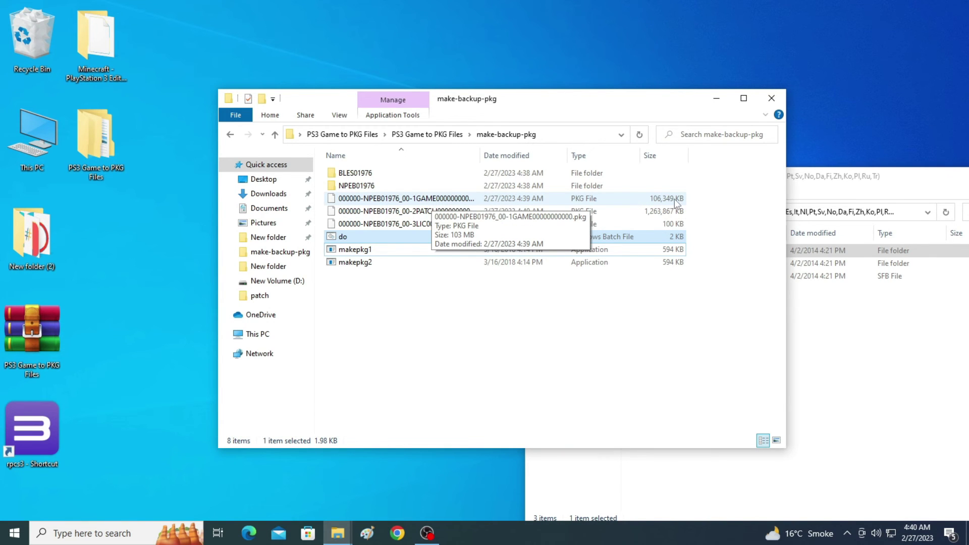
- Launch RPCS3 from its desktop shortcut, move the make-backup-pkg window aside and decline the emulator update
right_click(43, 415)
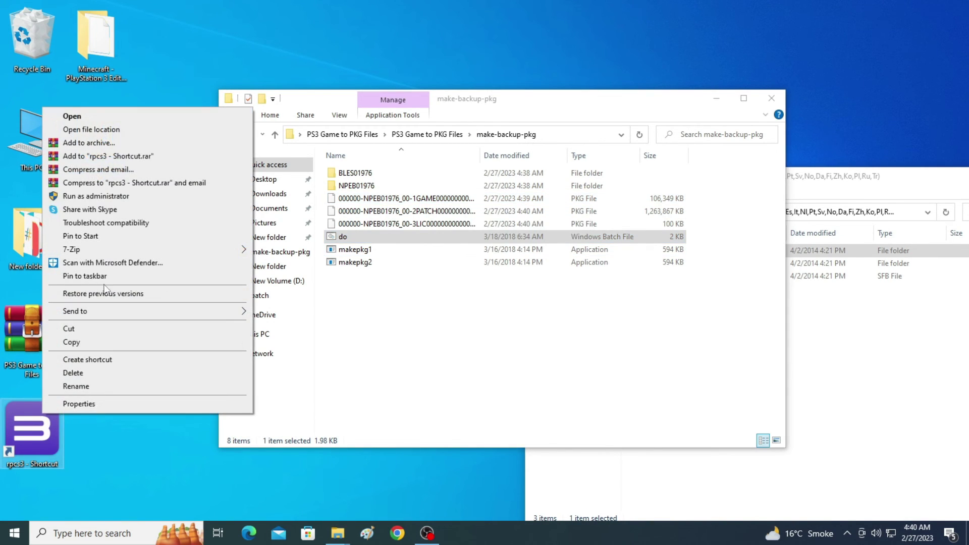
click(71, 116)
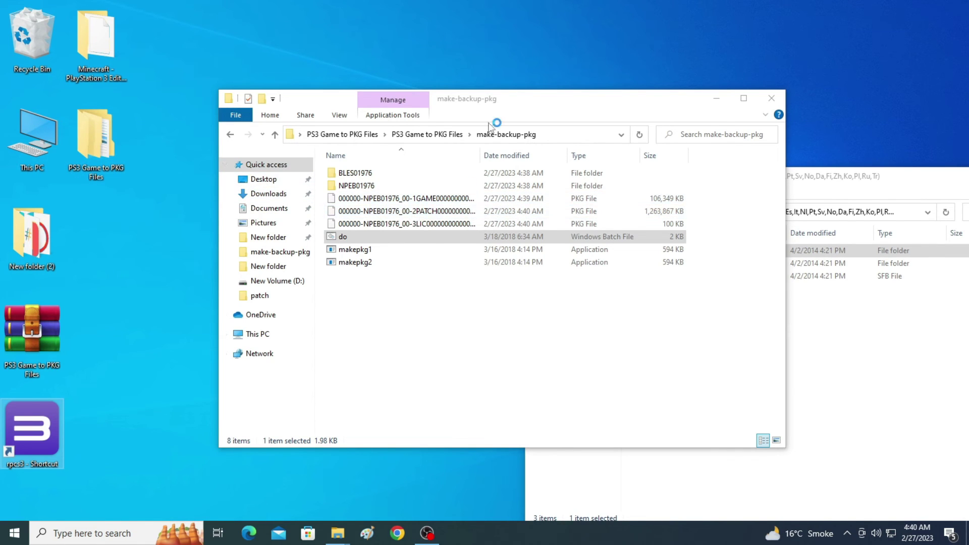
drag(515, 99, 658, 103)
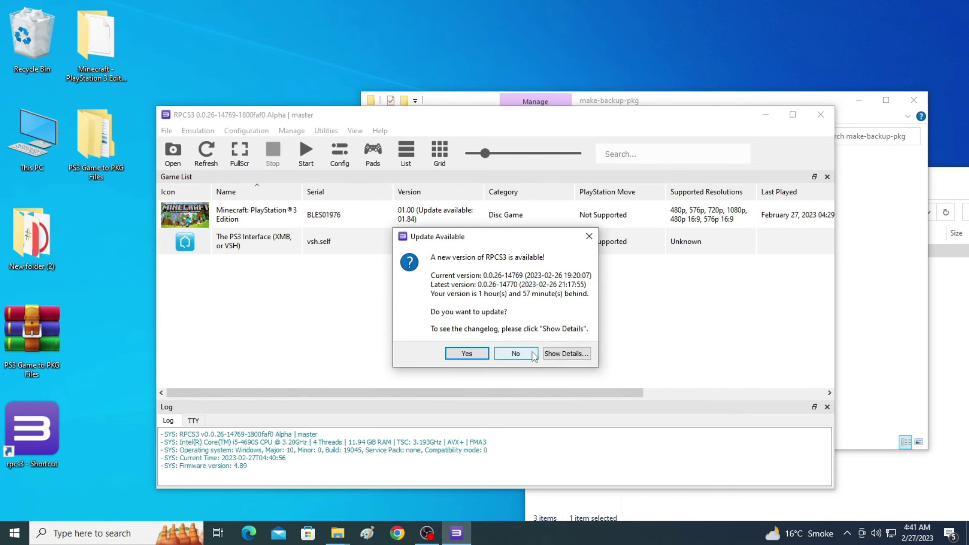
click(515, 353)
- Install the package 000000-NPEB01976_00-1GAME00000000000.pkg from the make-backup-pkg folder into RPCS3 without adding any shortcuts
click(168, 132)
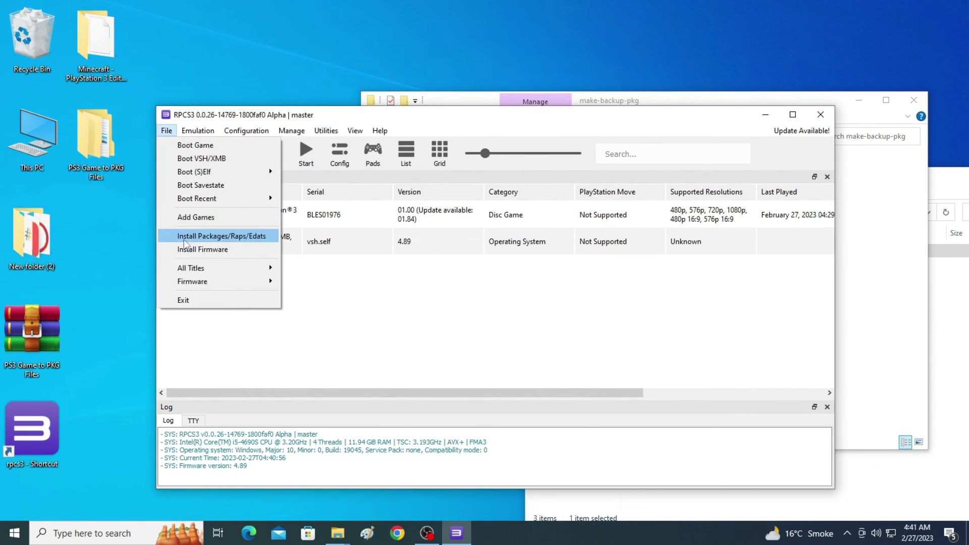
click(232, 236)
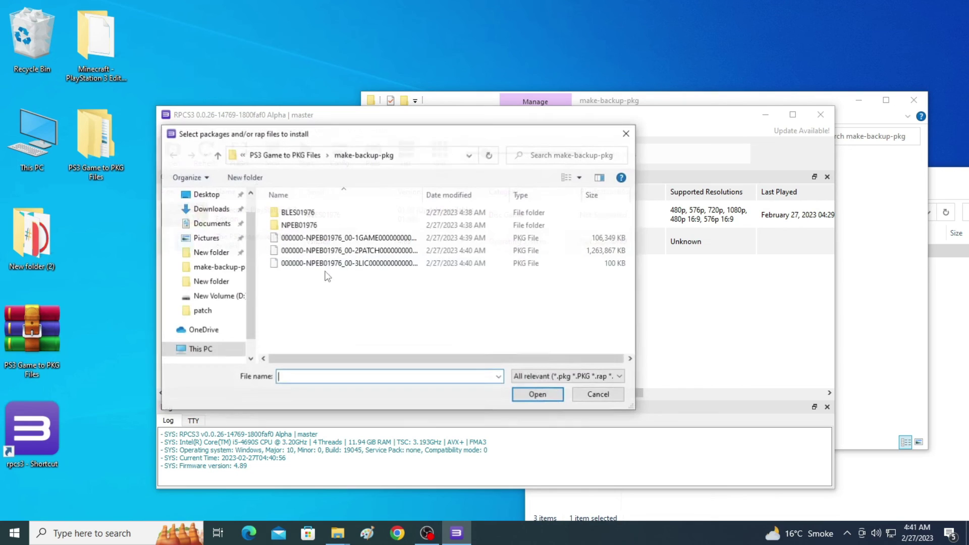
click(207, 195)
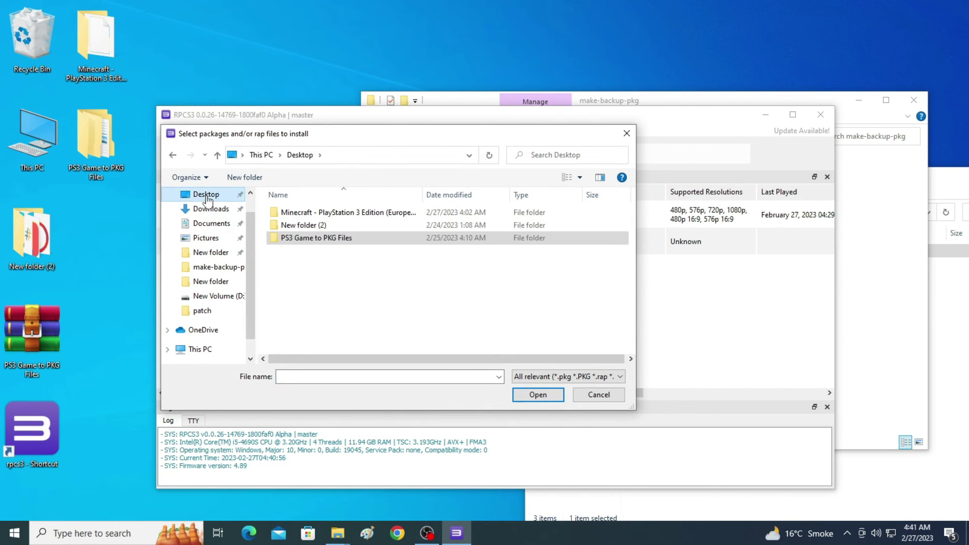
click(323, 241)
double_click(323, 241)
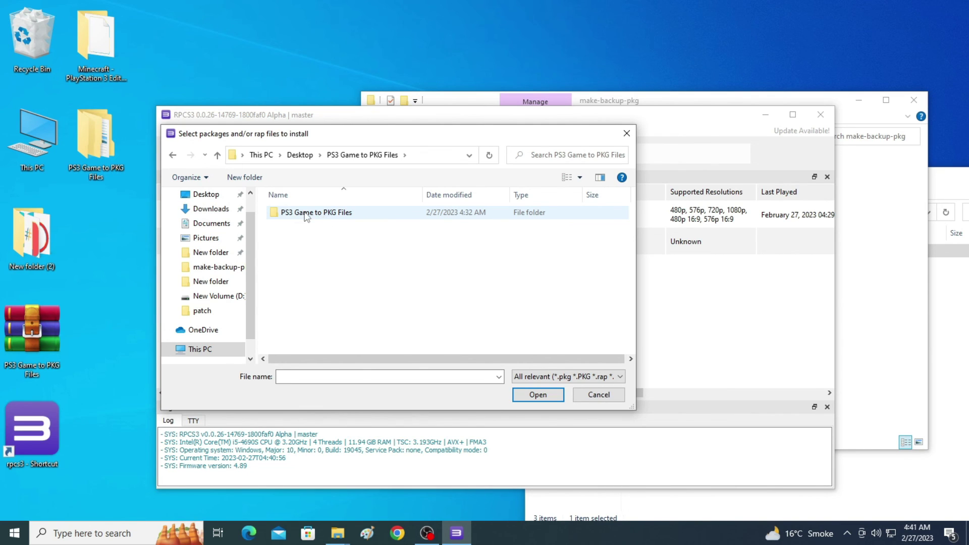
double_click(323, 213)
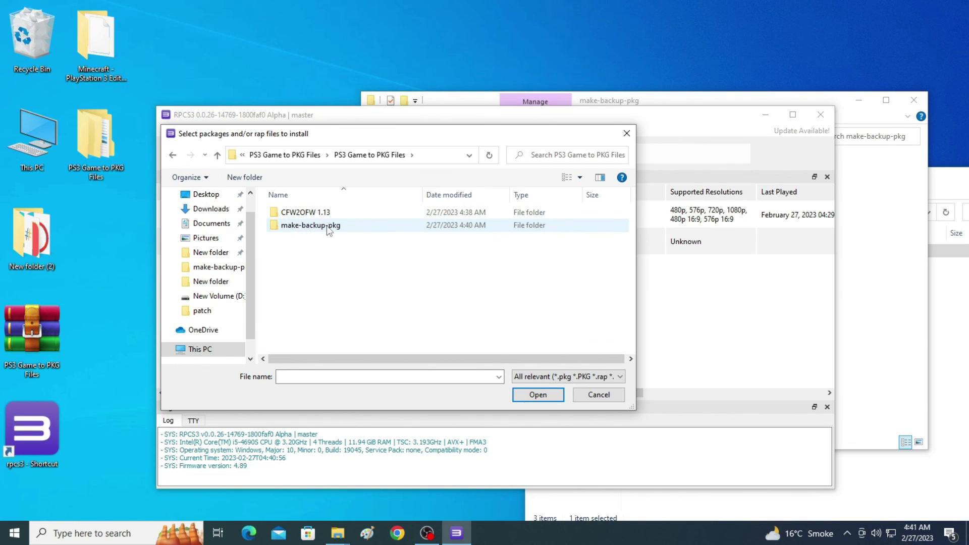
double_click(328, 226)
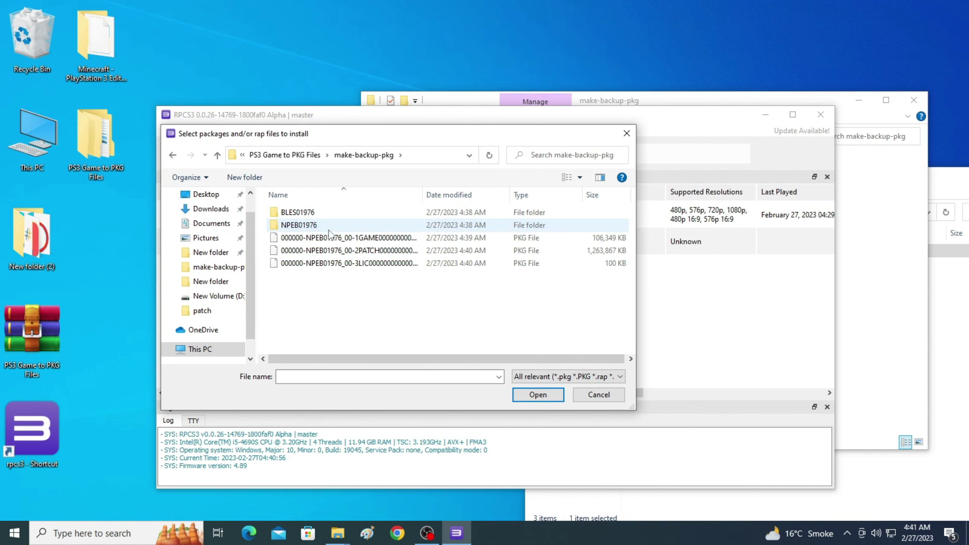
click(375, 239)
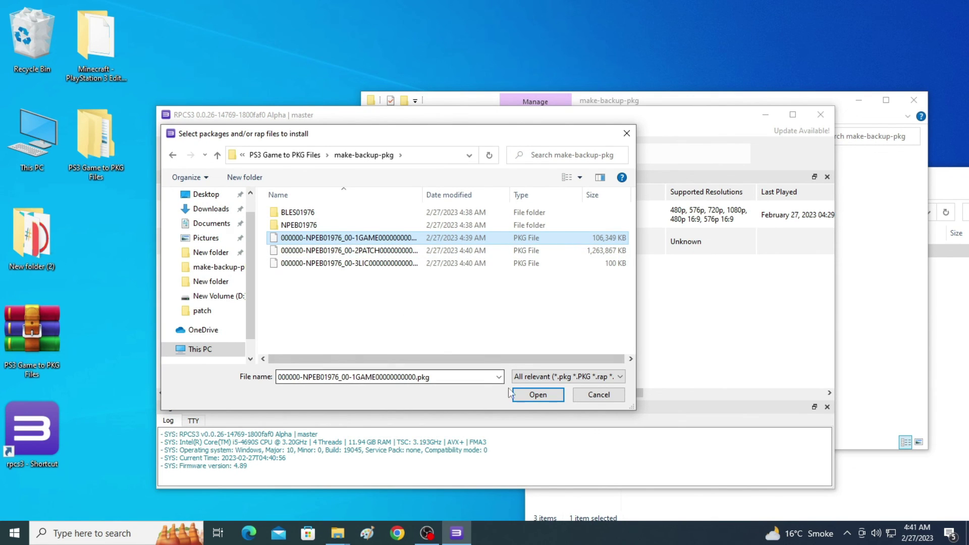
click(537, 395)
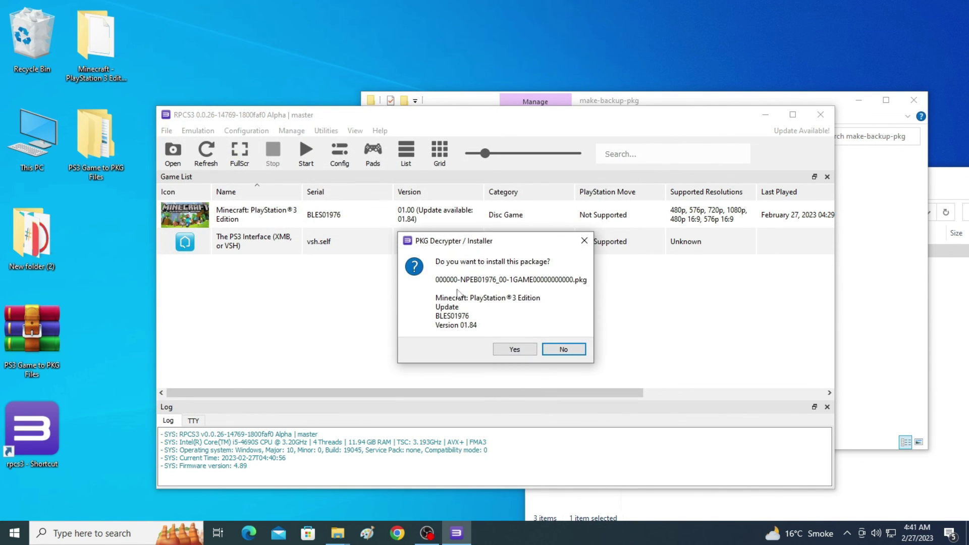
click(514, 348)
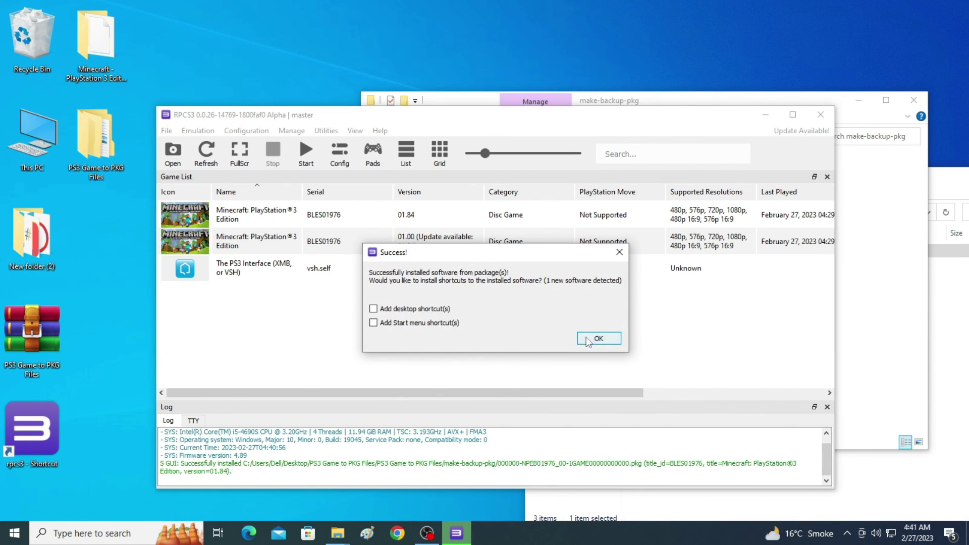
click(597, 339)
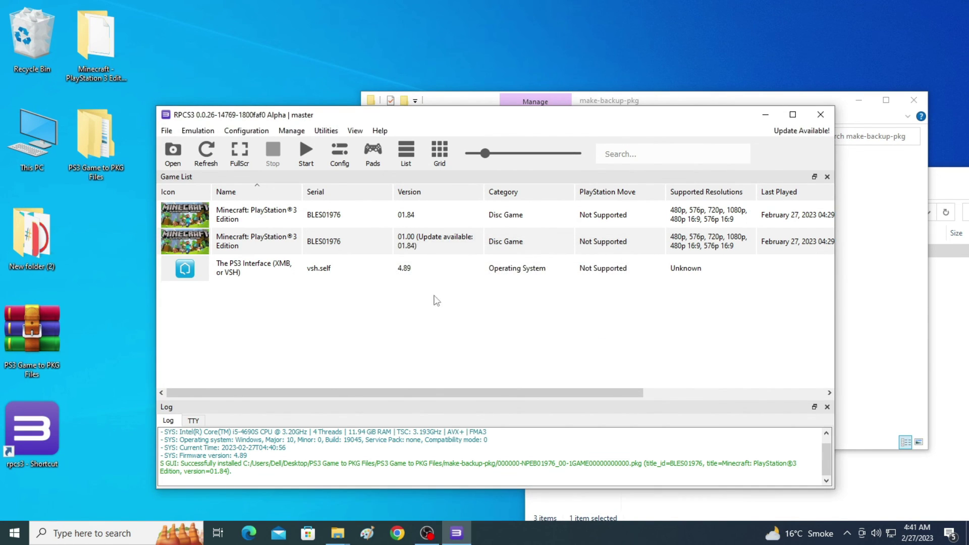
- Boot the version 01.84 entry of Minecraft: PlayStation®3 Edition from the game list
click(321, 212)
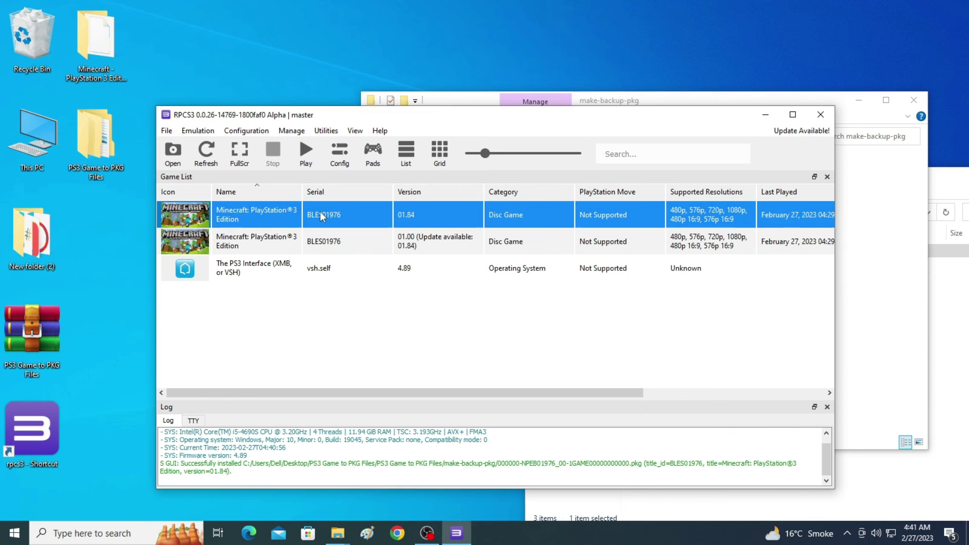
double_click(321, 215)
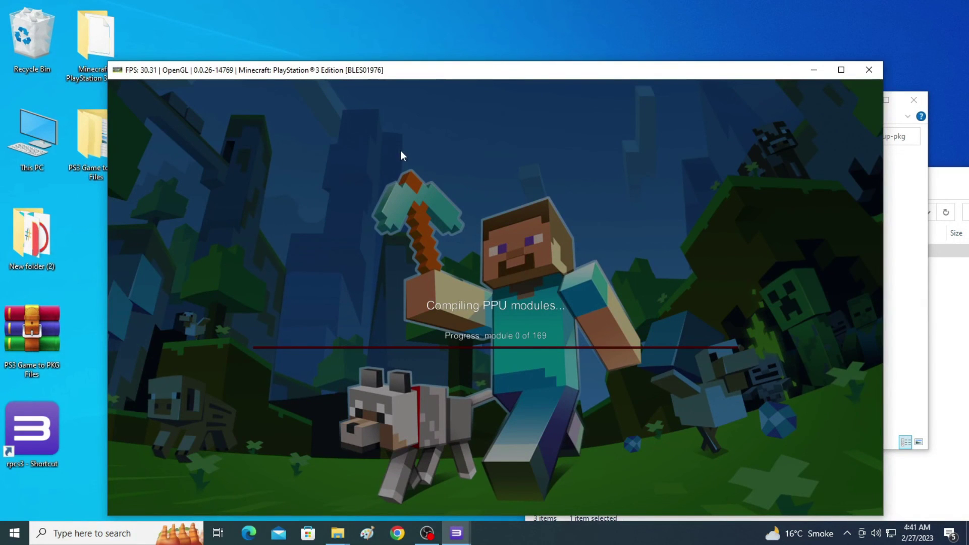